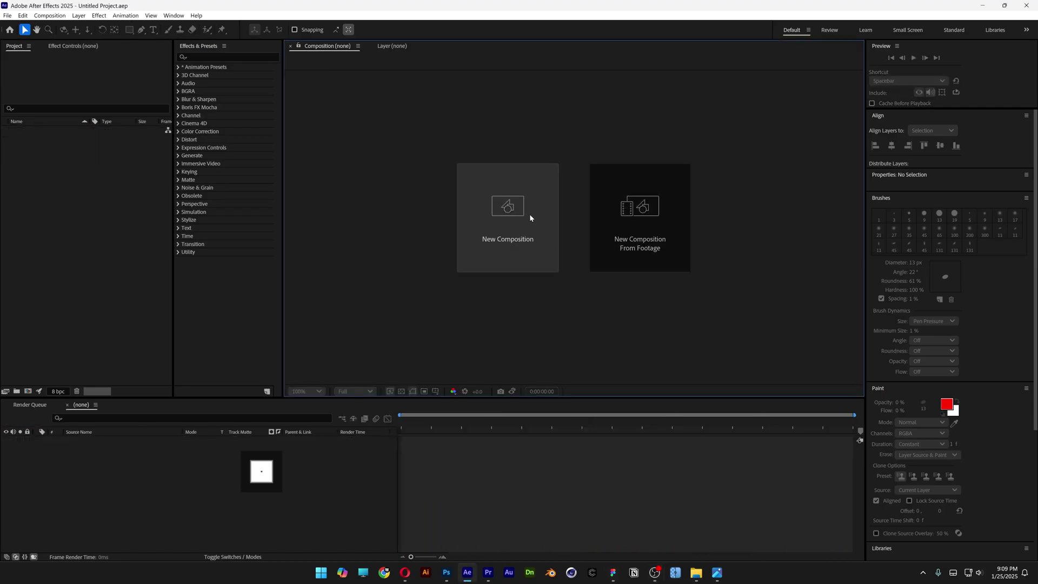
Create the TXT composition from the HD 25 fps preset, widened to 2020 × 1180 px.
{"action": "type", "text": "TXT"}
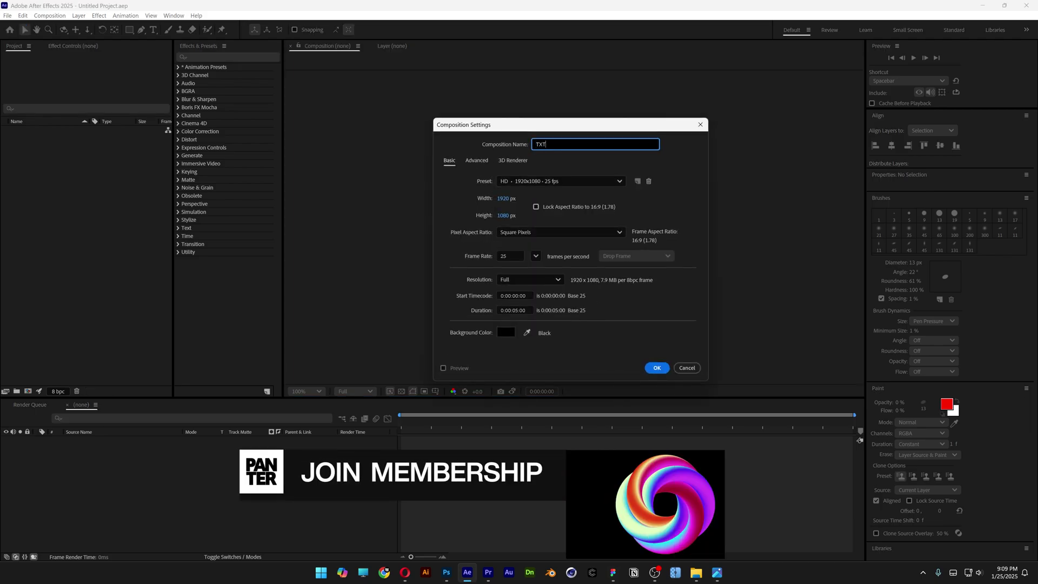
{"action": "left_click", "coordinate": [551, 181]}
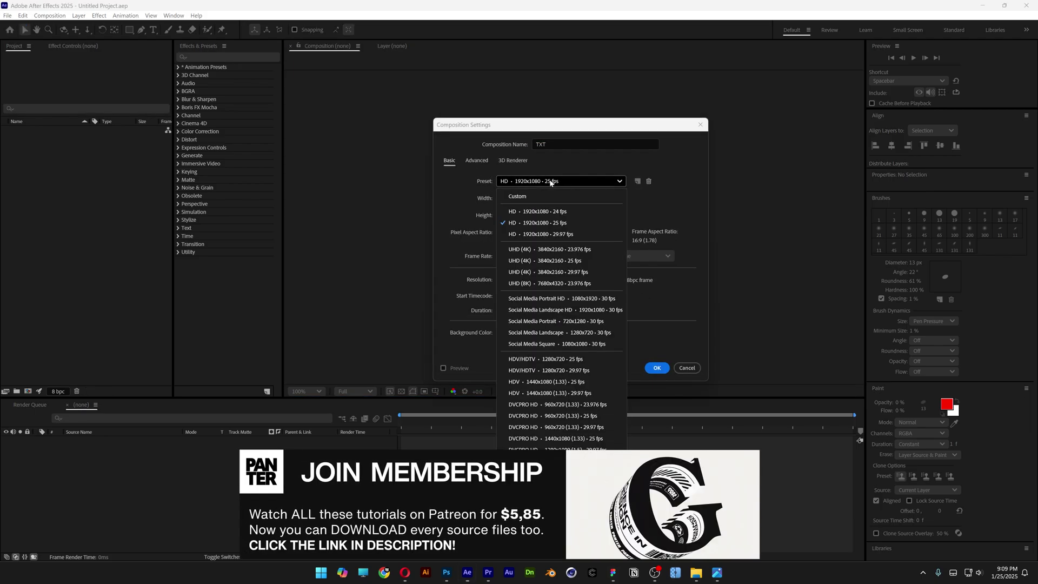
{"action": "left_click", "coordinate": [540, 222]}
{"action": "left_click", "coordinate": [503, 198]}
{"action": "key", "text": "End"}
{"action": "type", "text": "+100"}
{"action": "key", "text": "Tab"}
{"action": "type", "text": "+100"}
{"action": "key", "text": "Tab"}
{"action": "left_click", "coordinate": [522, 315]}
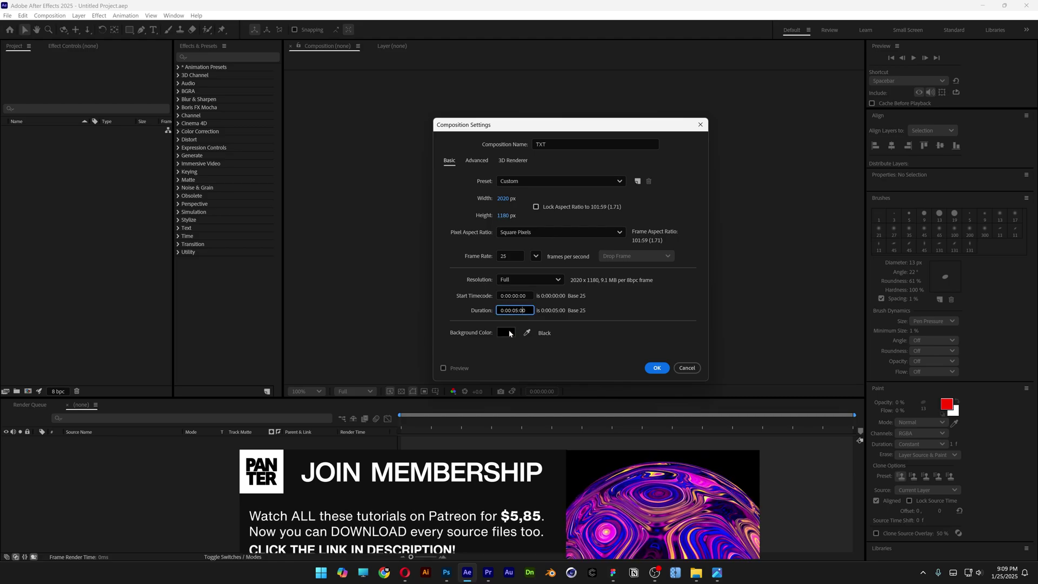
{"action": "left_click", "coordinate": [656, 368]}
{"action": "left_click_drag", "start_coordinate": [663, 373], "coordinate": [235, 481]}
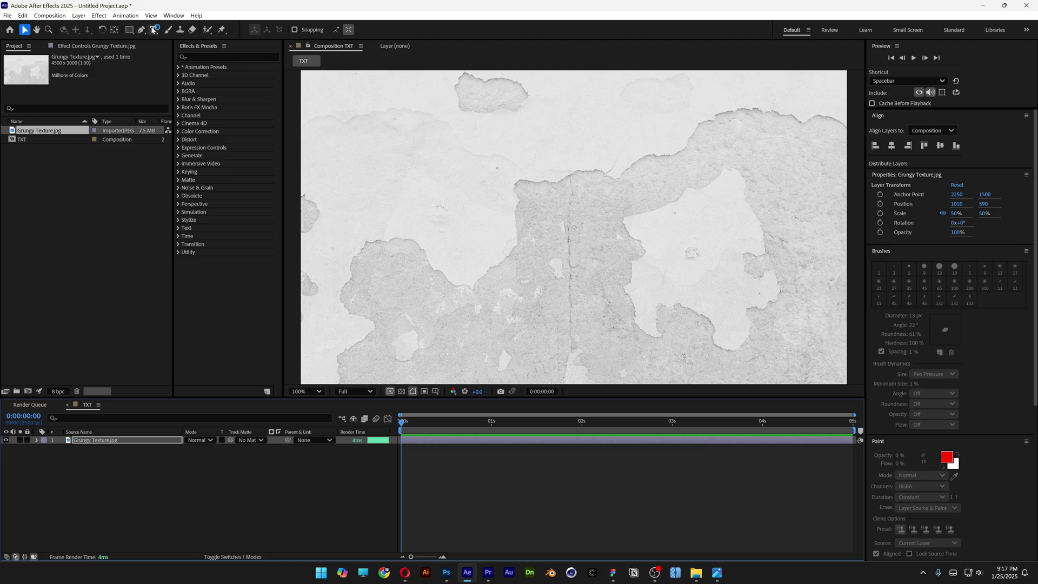
Type PANTER on the canvas, centre it horizontally and vertically, and review its font.
{"action": "left_click", "coordinate": [154, 29]}
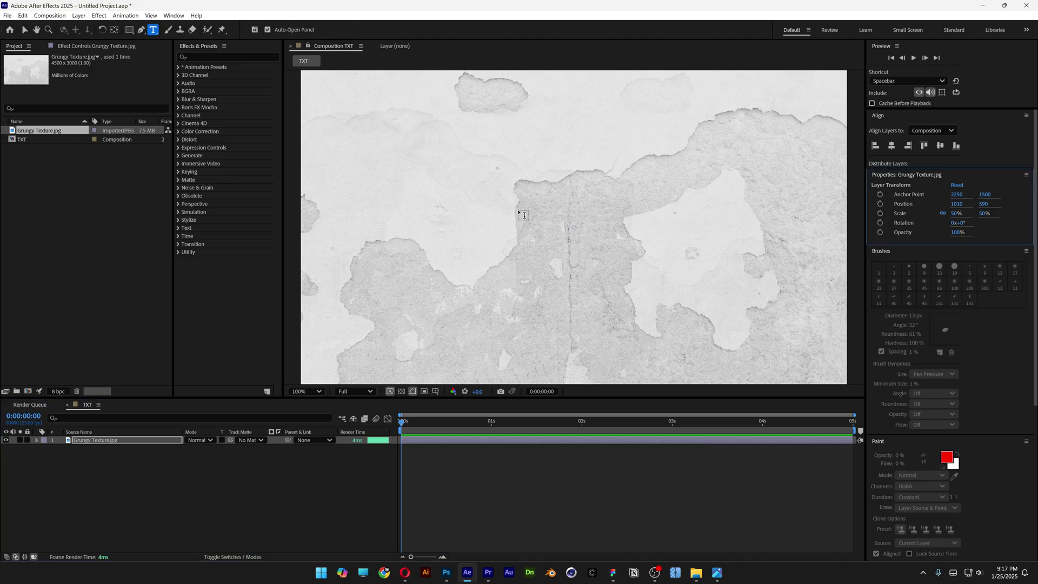
{"action": "left_click", "coordinate": [515, 210]}
{"action": "type", "text": "PANTER"}
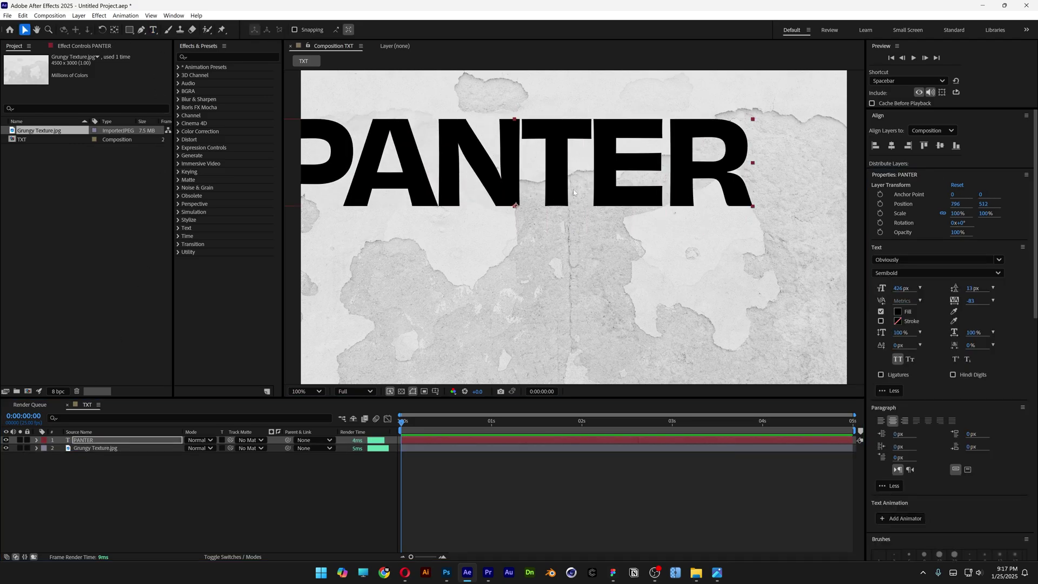
{"action": "left_click", "coordinate": [891, 146]}
{"action": "left_click", "coordinate": [940, 146]}
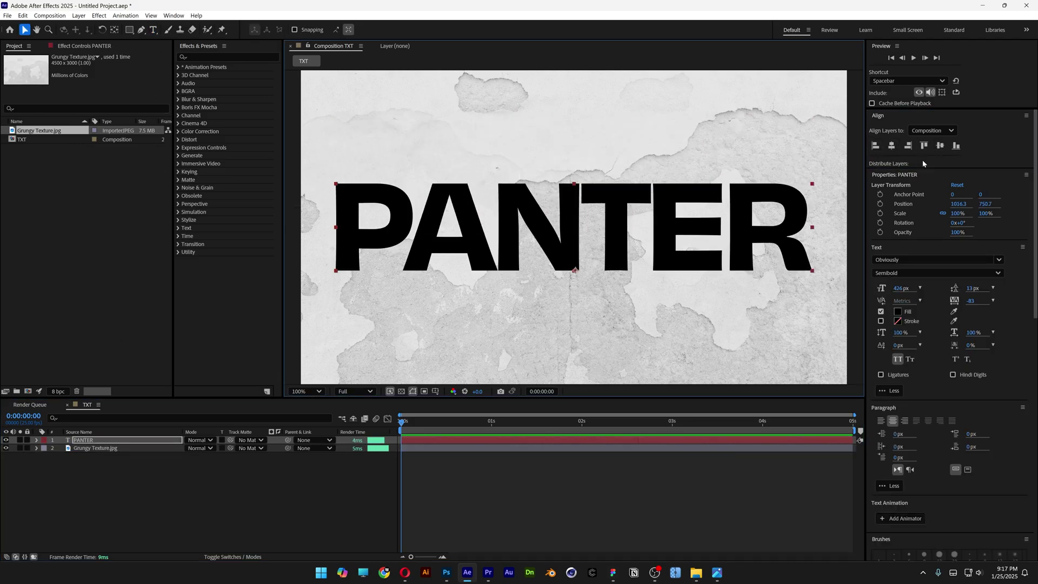
{"action": "left_click", "coordinate": [906, 259]}
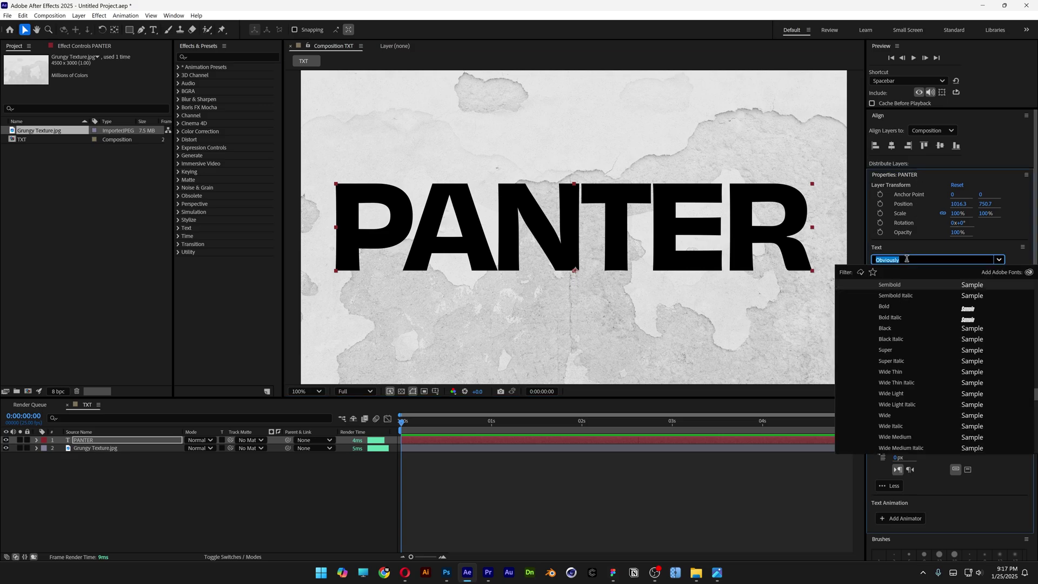
{"action": "left_click", "coordinate": [156, 495]}
{"action": "left_click", "coordinate": [157, 495]}
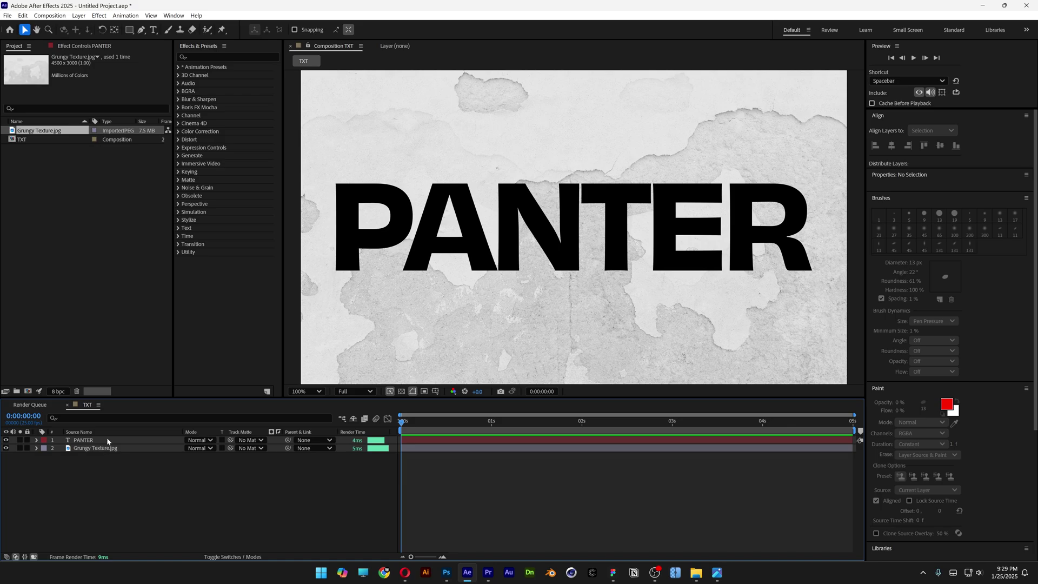
Draw white ellipses over the PANTER text with the Ellipse Tool, then return to selection.
{"action": "left_click", "coordinate": [129, 30]}
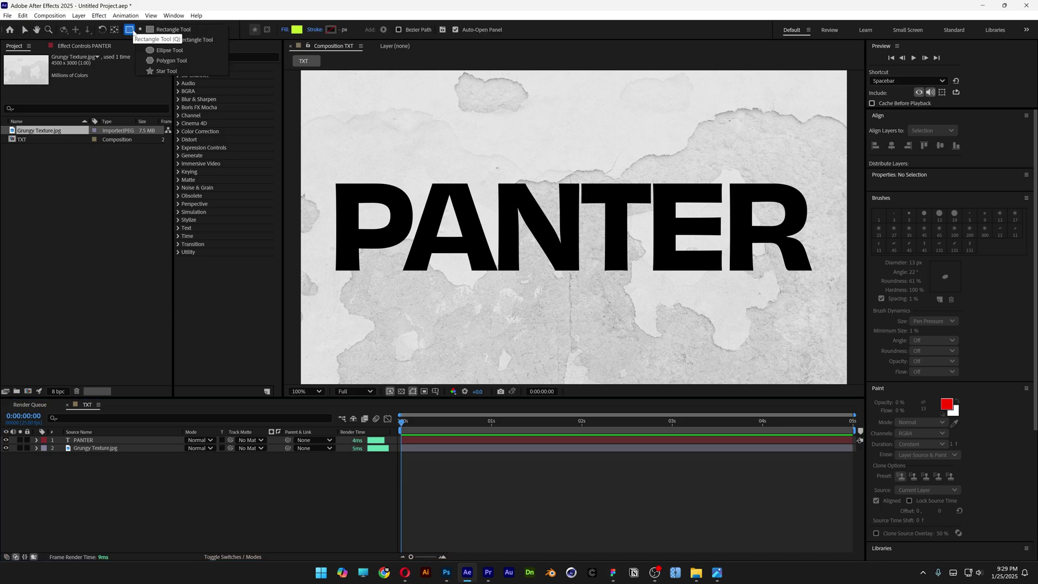
{"action": "left_click", "coordinate": [157, 49]}
{"action": "left_click_drag", "start_coordinate": [314, 154], "coordinate": [699, 335]}
{"action": "left_click_drag", "start_coordinate": [705, 144], "coordinate": [838, 255]}
{"action": "key", "text": "v"}
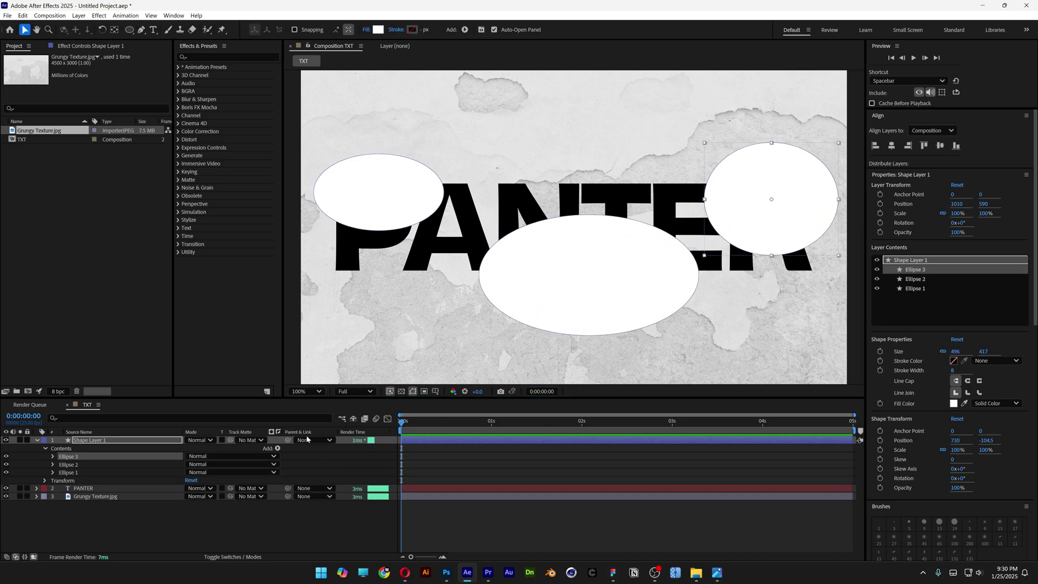
{"action": "left_click", "coordinate": [53, 458]}
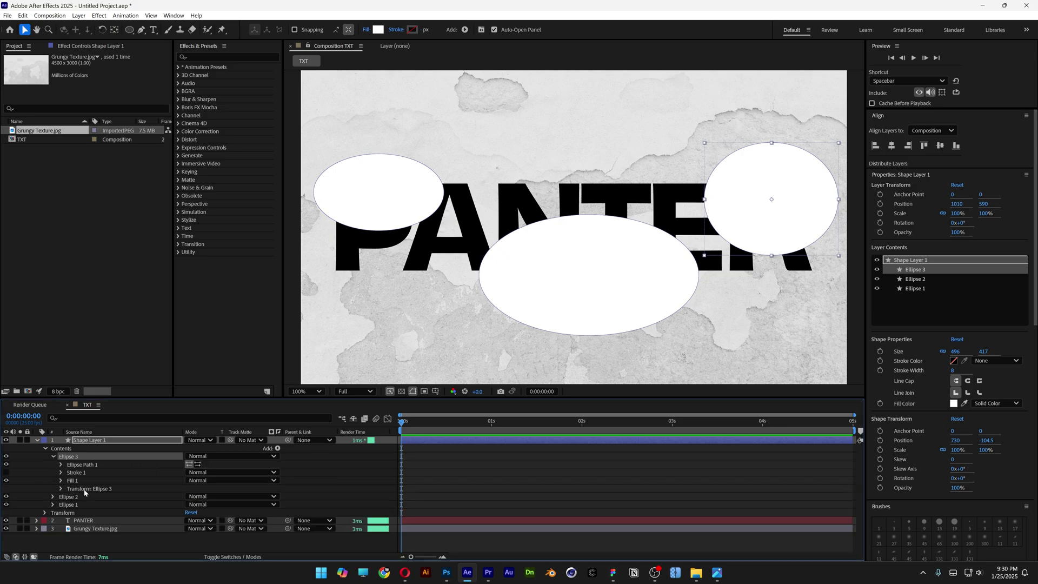
Give Ellipse 3's Position a wiggle(1.5,30) expression and copy it for reuse.
{"action": "left_click", "coordinate": [84, 489]}
{"action": "left_click", "coordinate": [61, 488]}
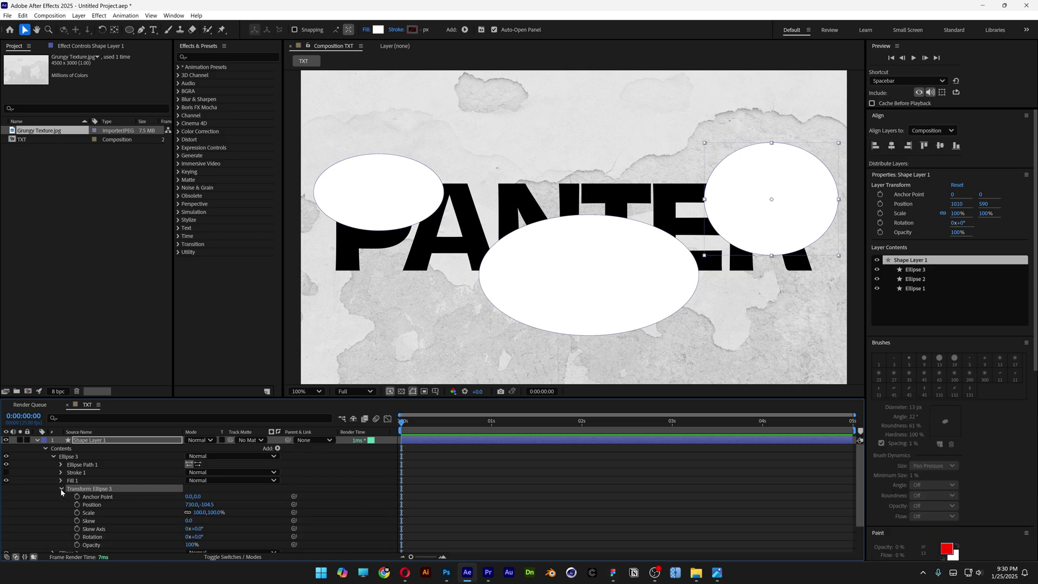
{"action": "scroll", "coordinate": [81, 469], "scroll_direction": "down", "scroll_amount": 1}
{"action": "left_click", "coordinate": [92, 482]}
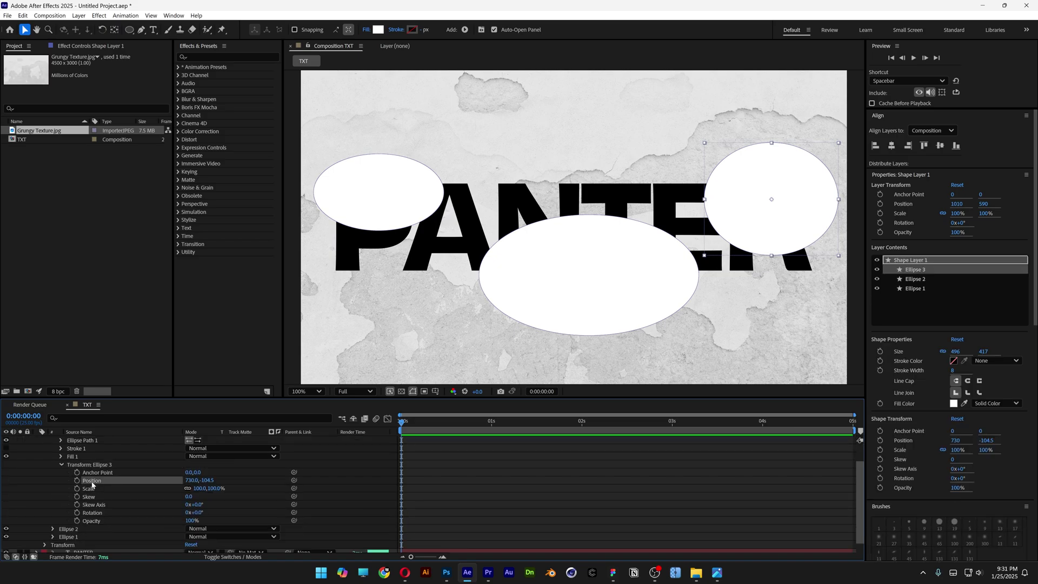
{"action": "left_click", "coordinate": [77, 481], "text": "alt"}
{"action": "type", "text": "wiggle(1.5"}
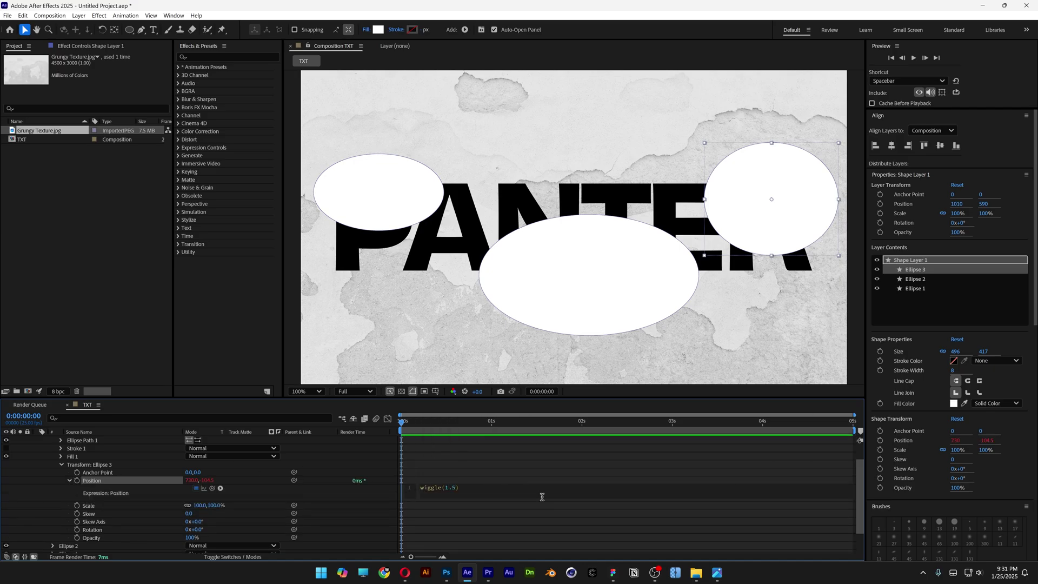
{"action": "key", "text": "ctrl+a"}
{"action": "key", "text": "ctrl+c"}
{"action": "left_click", "coordinate": [451, 467]}
{"action": "mouse_move", "coordinate": [401, 421]}
{"action": "left_mouse_down"}
{"action": "mouse_move", "coordinate": [719, 428]}
{"action": "mouse_move", "coordinate": [401, 424]}
{"action": "left_mouse_up"}
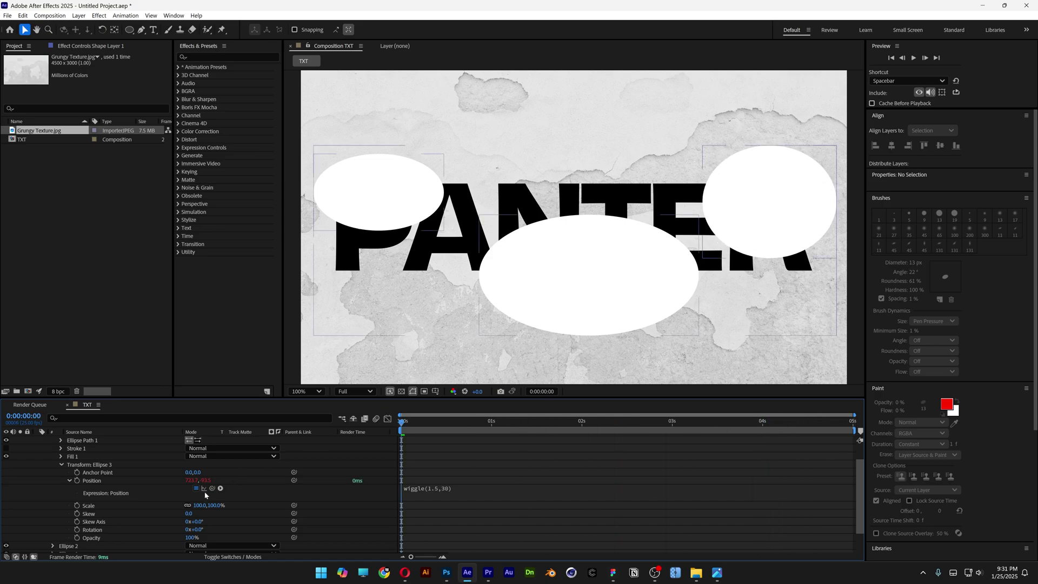
Paste the wiggle(1.5,30) expression onto Ellipse 3's Scale and Rotation.
{"action": "left_click", "coordinate": [89, 506]}
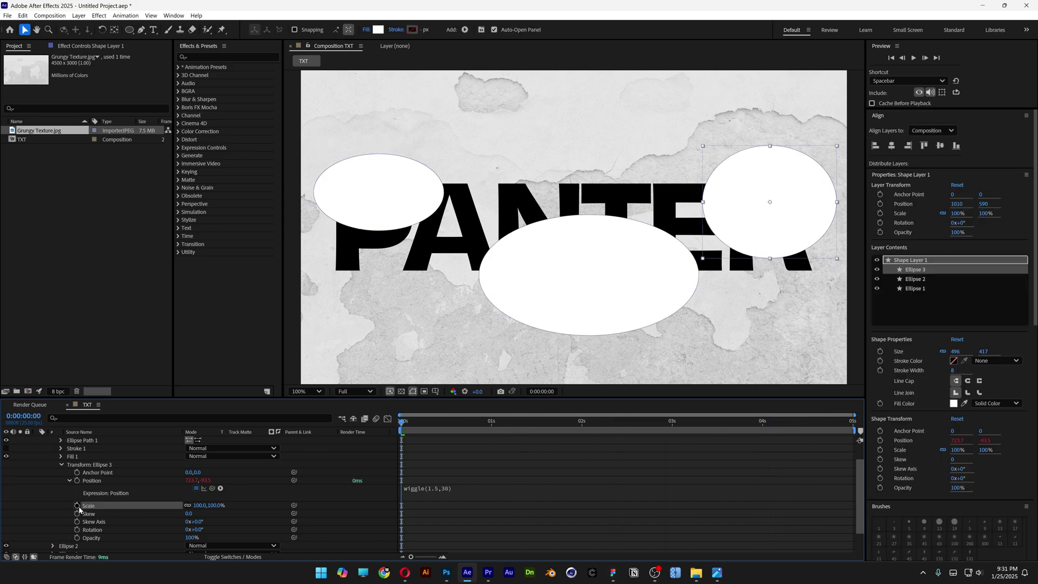
{"action": "left_click", "coordinate": [76, 505], "text": "alt"}
{"action": "key", "text": "ctrl+v"}
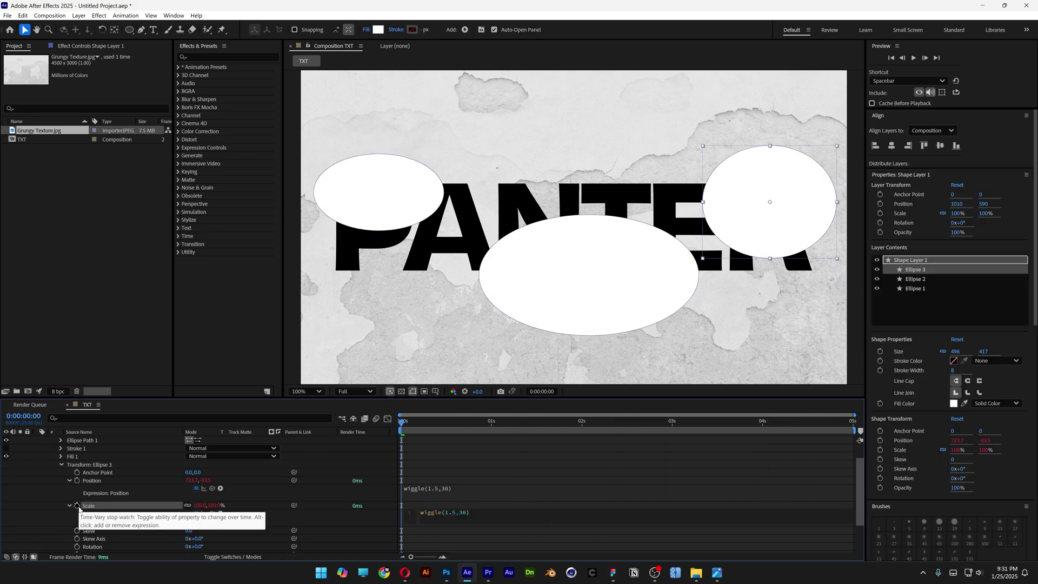
{"action": "left_click", "coordinate": [93, 546]}
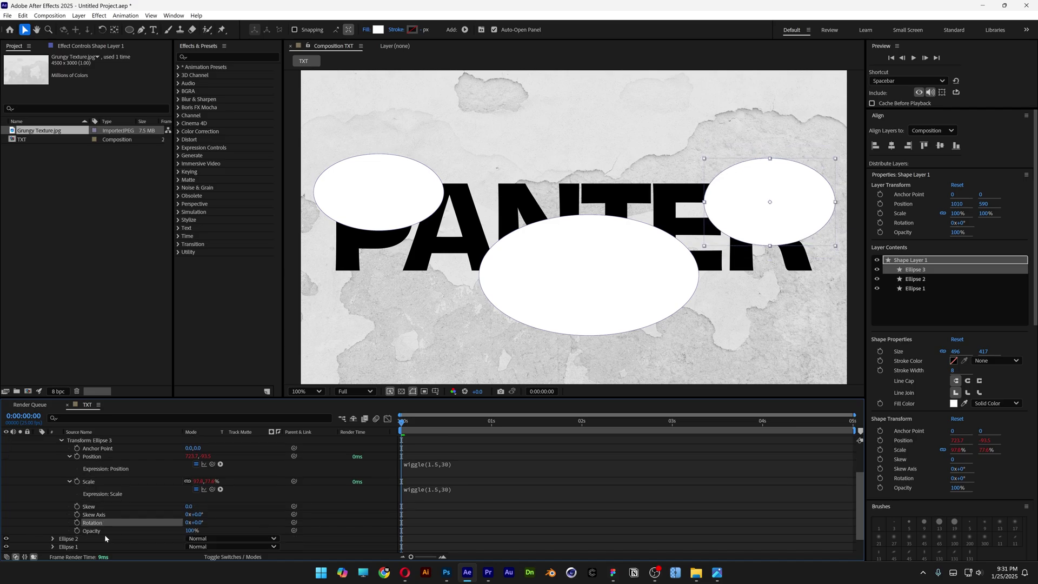
{"action": "scroll", "coordinate": [106, 538], "scroll_direction": "down", "scroll_amount": 2}
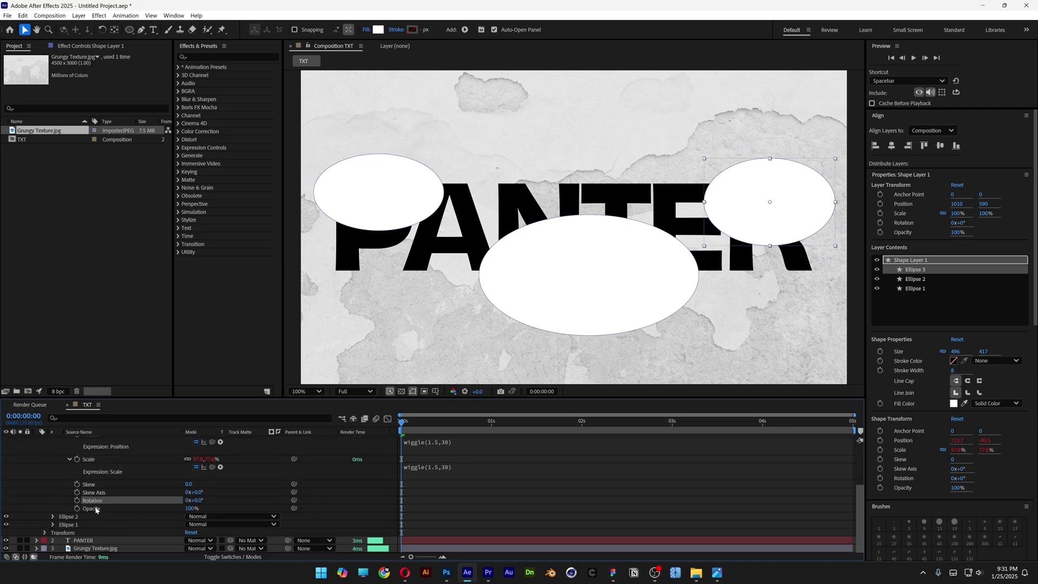
{"action": "left_click", "coordinate": [76, 503], "text": "alt"}
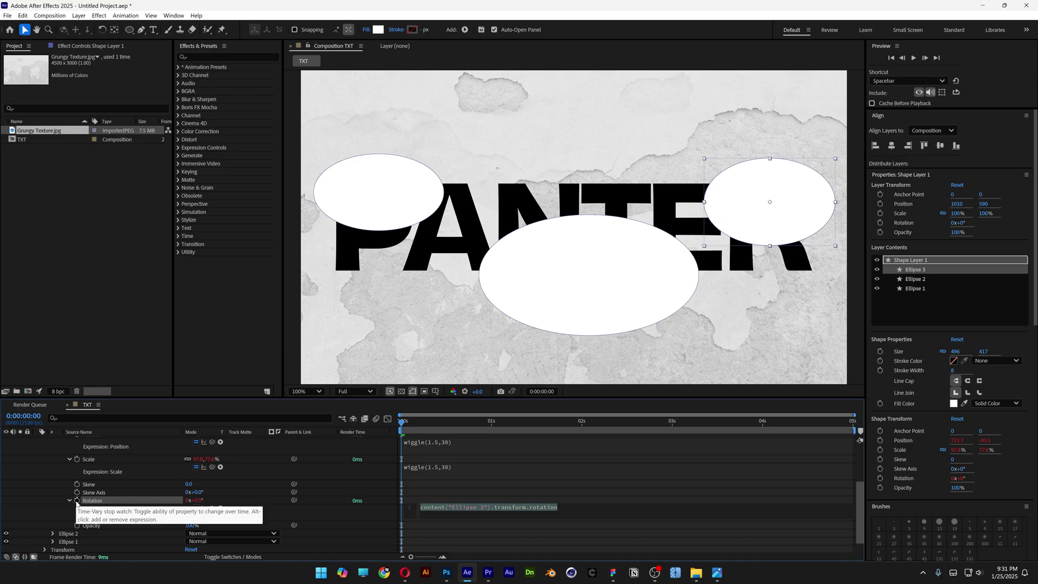
{"action": "key", "text": "ctrl+v"}
{"action": "left_click", "coordinate": [442, 491]}
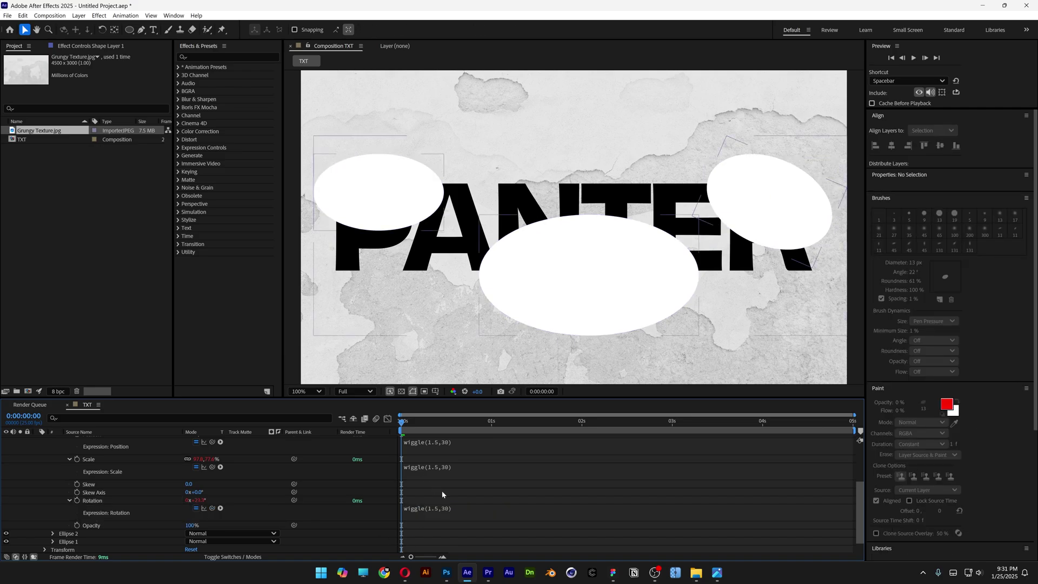
Preview the wiggling ellipse, then select Ellipse 2.
{"action": "key", "text": "space"}
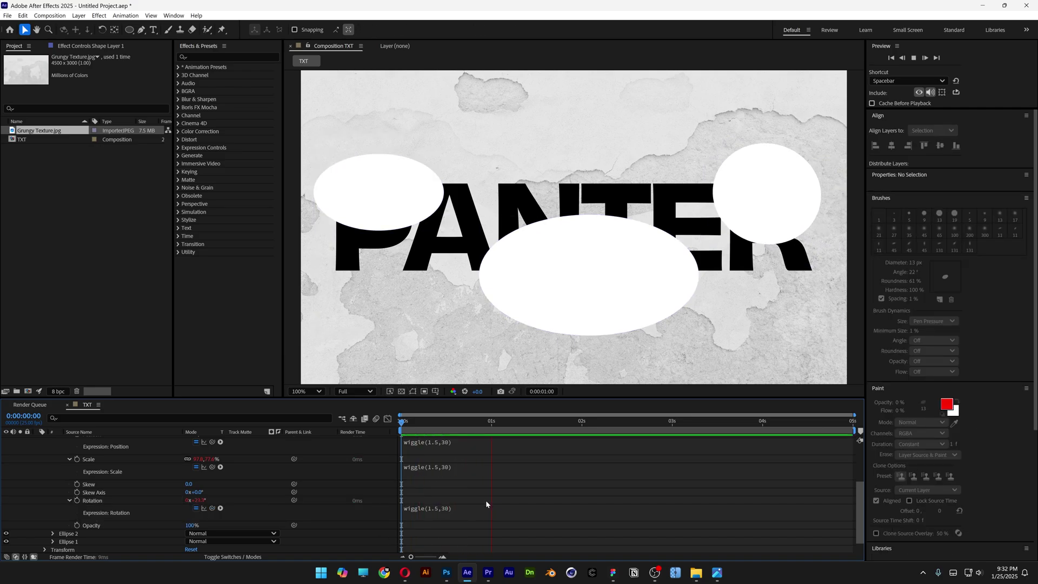
{"action": "key", "text": "space"}
{"action": "left_click_drag", "start_coordinate": [428, 416], "coordinate": [381, 417]}
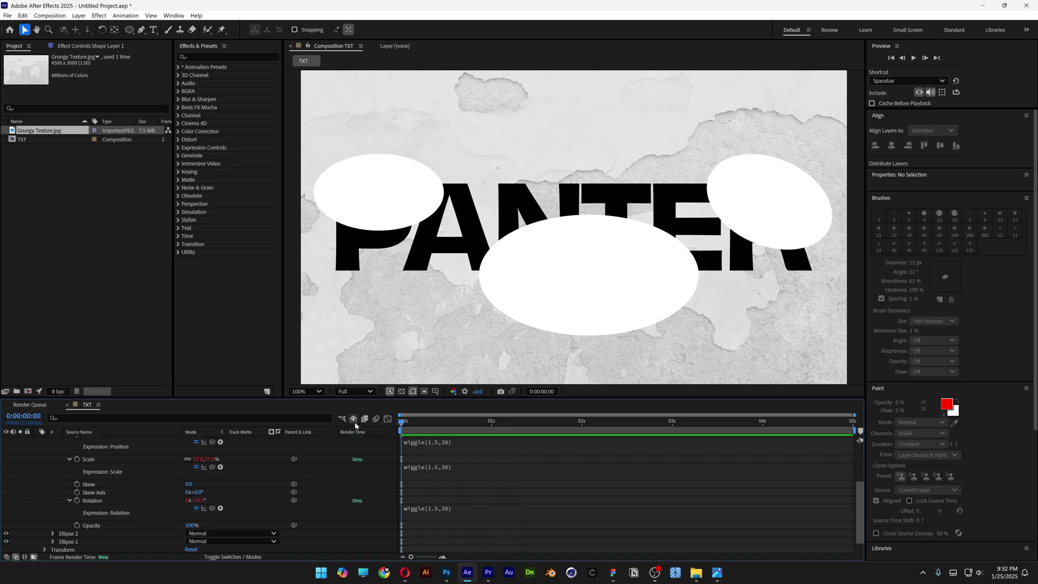
{"action": "left_click", "coordinate": [68, 533]}
Paste the wiggle(1.5,30) expression onto Ellipse 2's Position and Scale.
{"action": "scroll", "coordinate": [79, 532], "scroll_direction": "down", "scroll_amount": 1}
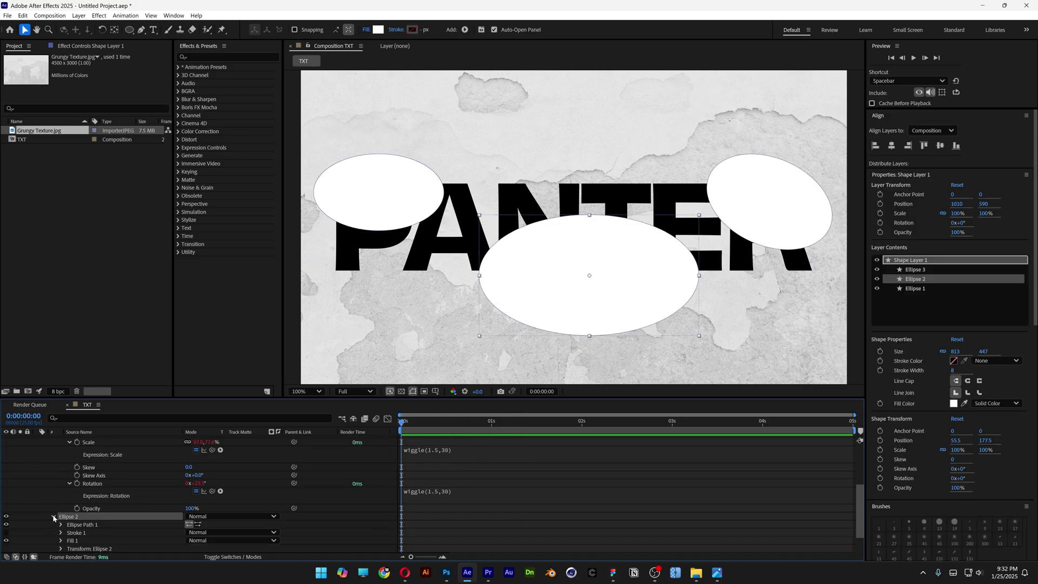
{"action": "left_click", "coordinate": [53, 517]}
{"action": "left_click", "coordinate": [79, 517]}
{"action": "left_click", "coordinate": [61, 516]}
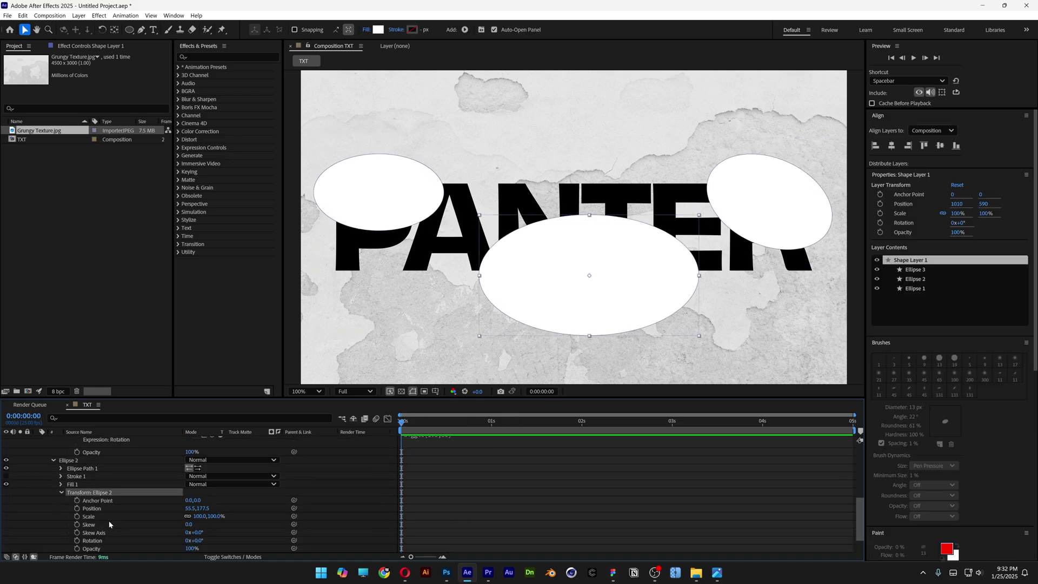
{"action": "left_click", "coordinate": [93, 476]}
{"action": "key", "text": "ctrl+v"}
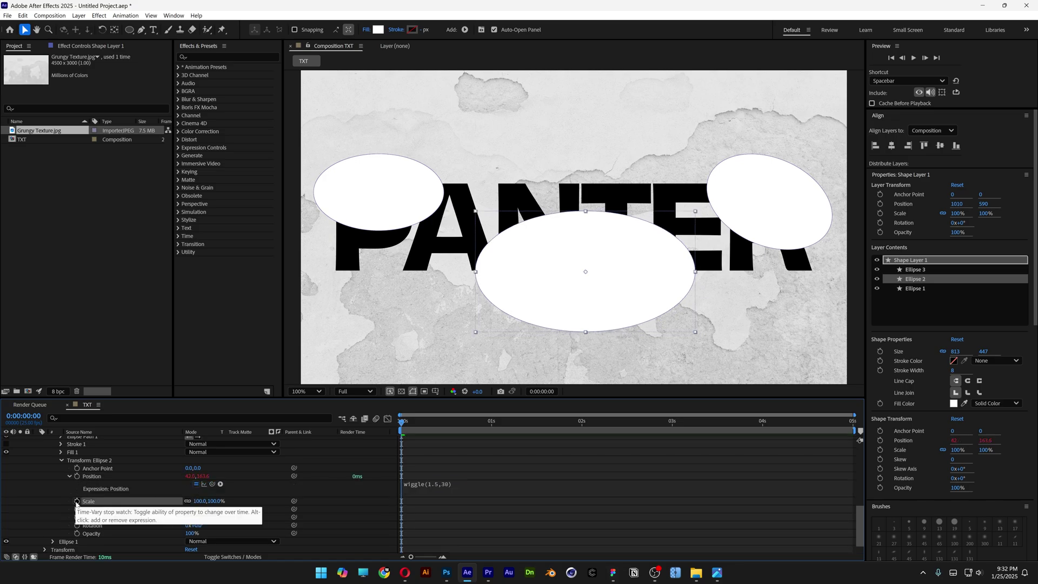
{"action": "left_click", "coordinate": [76, 501], "text": "alt"}
{"action": "key", "text": "ctrl+v"}
{"action": "left_click", "coordinate": [433, 498]}
{"action": "scroll", "coordinate": [183, 486], "scroll_direction": "up", "scroll_amount": 5}
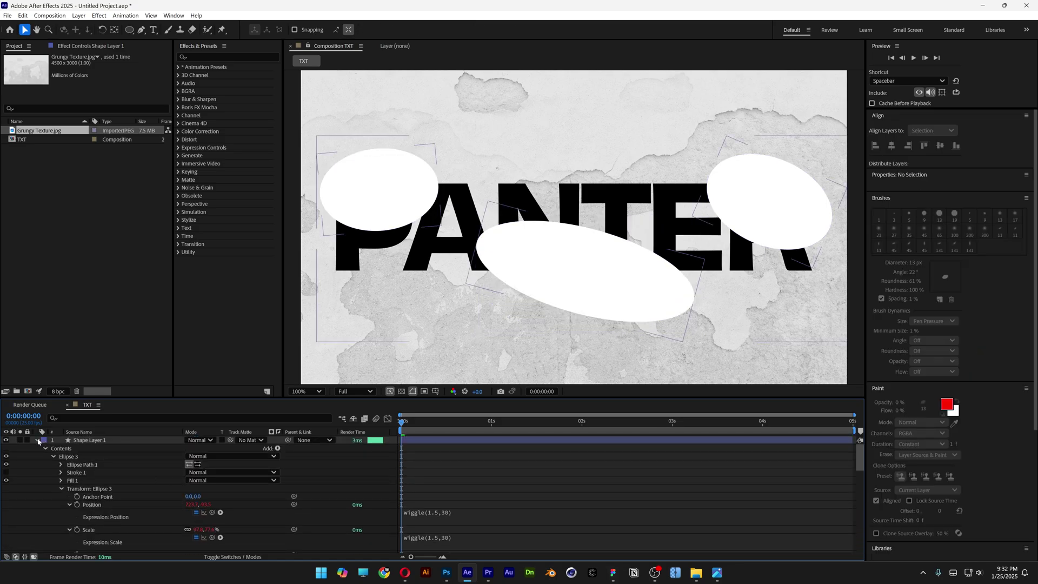
Rename Shape Layer 1 to Circles and start a preview.
{"action": "left_click", "coordinate": [38, 440]}
{"action": "right_click", "coordinate": [100, 440]}
{"action": "left_click", "coordinate": [131, 414]}
{"action": "type", "text": "Circles"}
{"action": "key", "text": "Return"}
{"action": "key", "text": "space"}
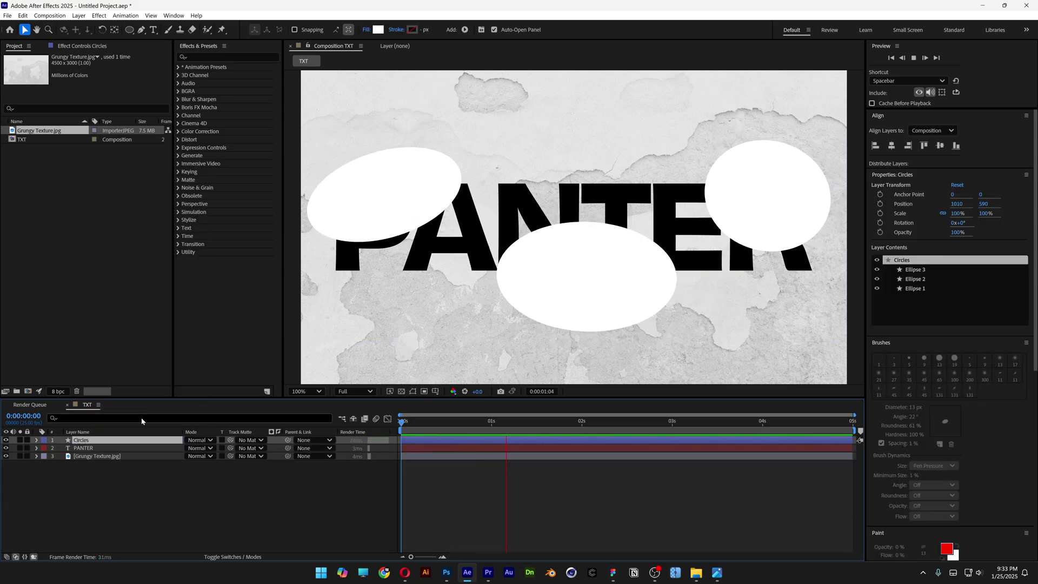
Apply Solid Composite to the Circles layer with a black colour.
{"action": "key", "text": "space"}
{"action": "left_click", "coordinate": [215, 56]}
{"action": "type", "text": "solid co"}
{"action": "left_click_drag", "start_coordinate": [220, 80], "coordinate": [109, 442]}
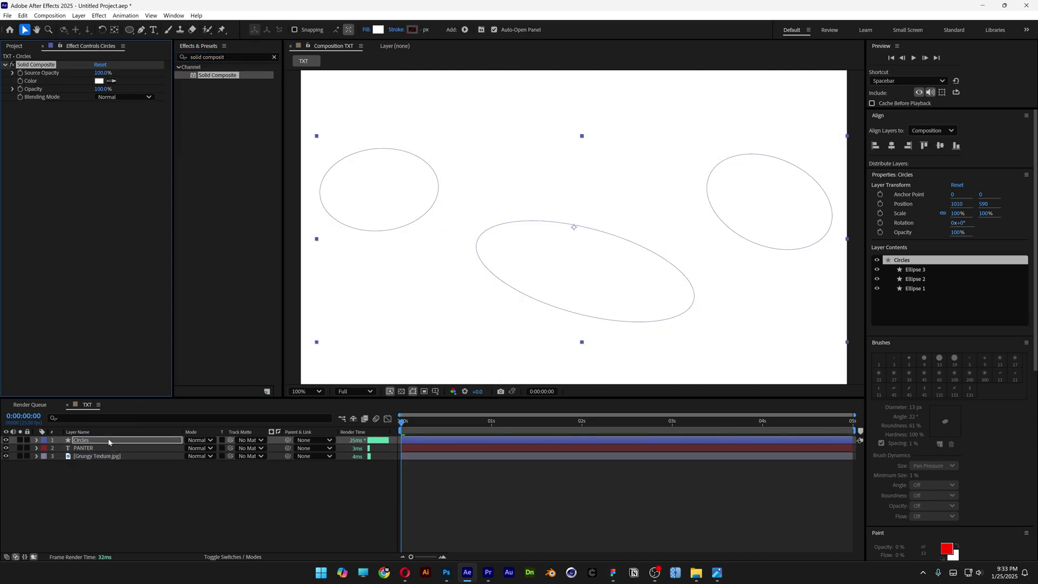
{"action": "left_click", "coordinate": [99, 81]}
{"action": "left_click", "coordinate": [229, 378]}
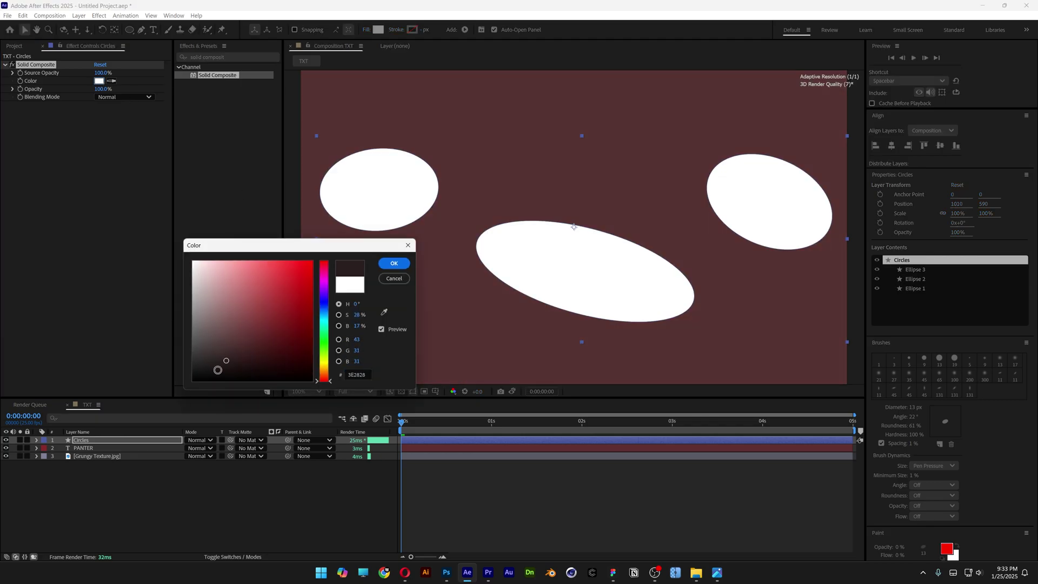
{"action": "left_click", "coordinate": [393, 262]}
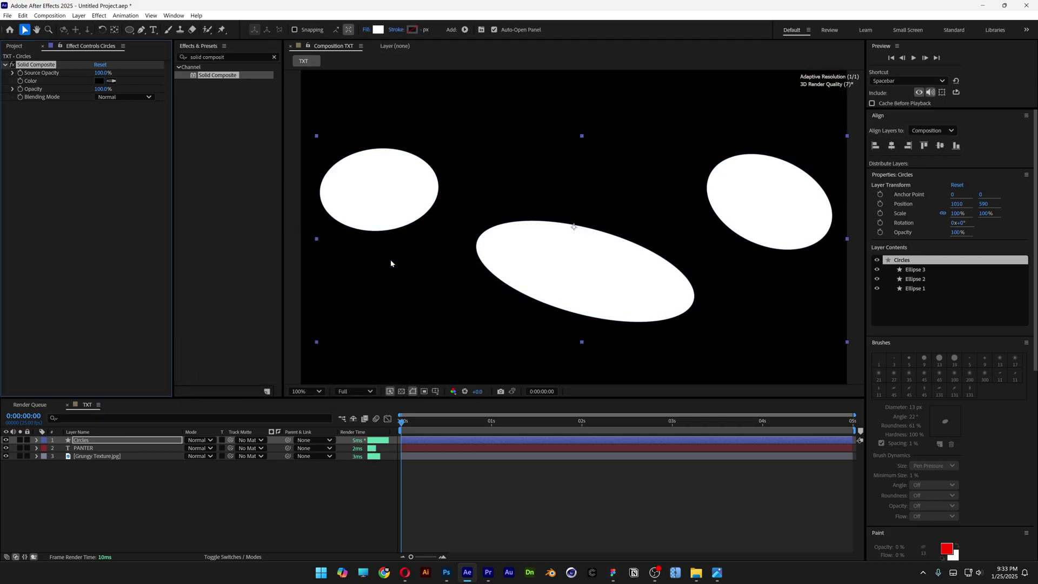
Add Fast Box Blur with Blur Radius 80 to Circles, then hide the Circles layer.
{"action": "left_click", "coordinate": [237, 57]}
{"action": "type", "text": "fast box blur"}
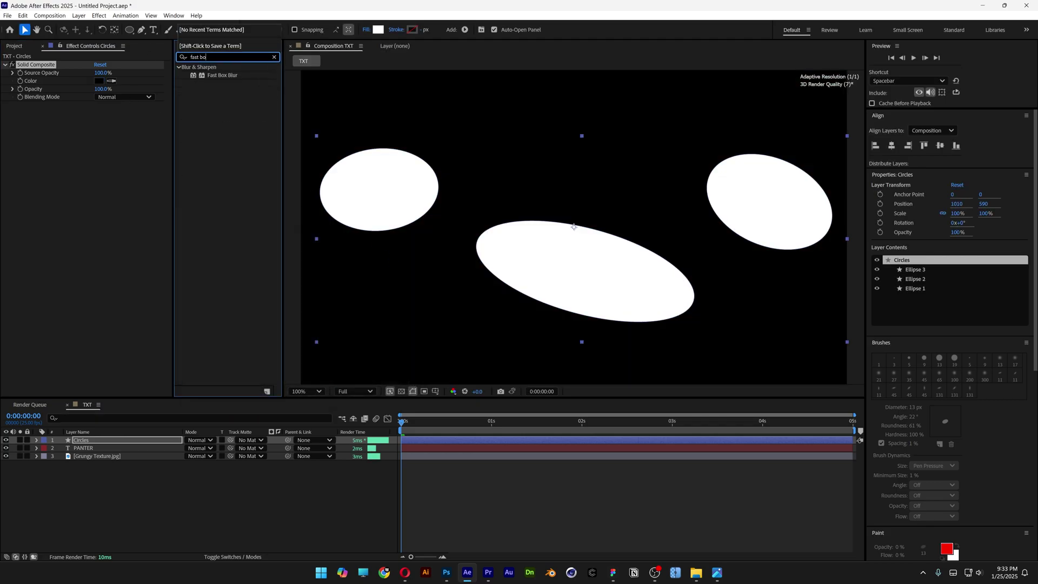
{"action": "left_click", "coordinate": [222, 77]}
{"action": "double_click", "coordinate": [222, 77]}
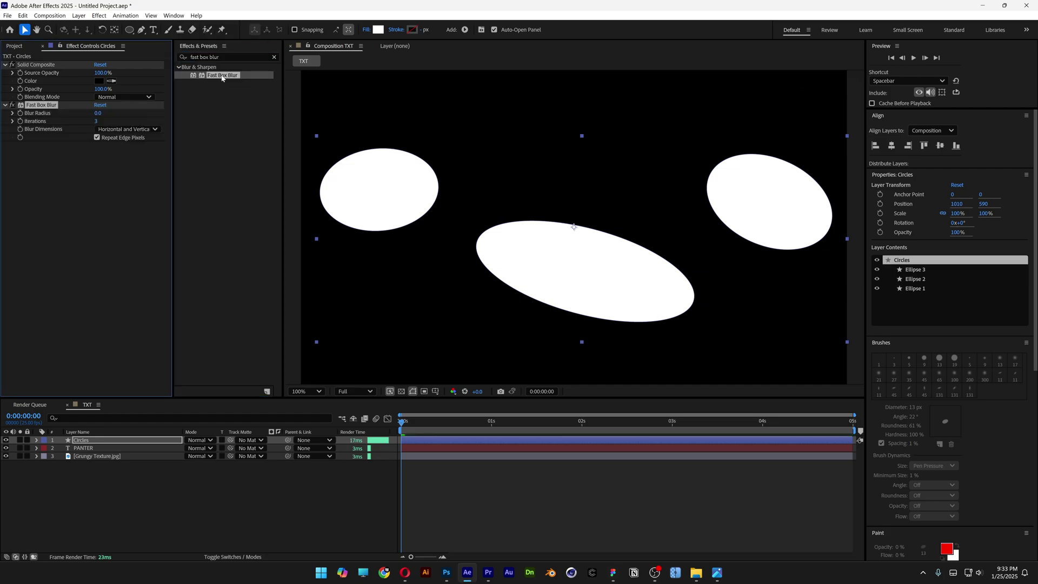
{"action": "left_click", "coordinate": [98, 114]}
{"action": "type", "text": "80"}
{"action": "key", "text": "Return"}
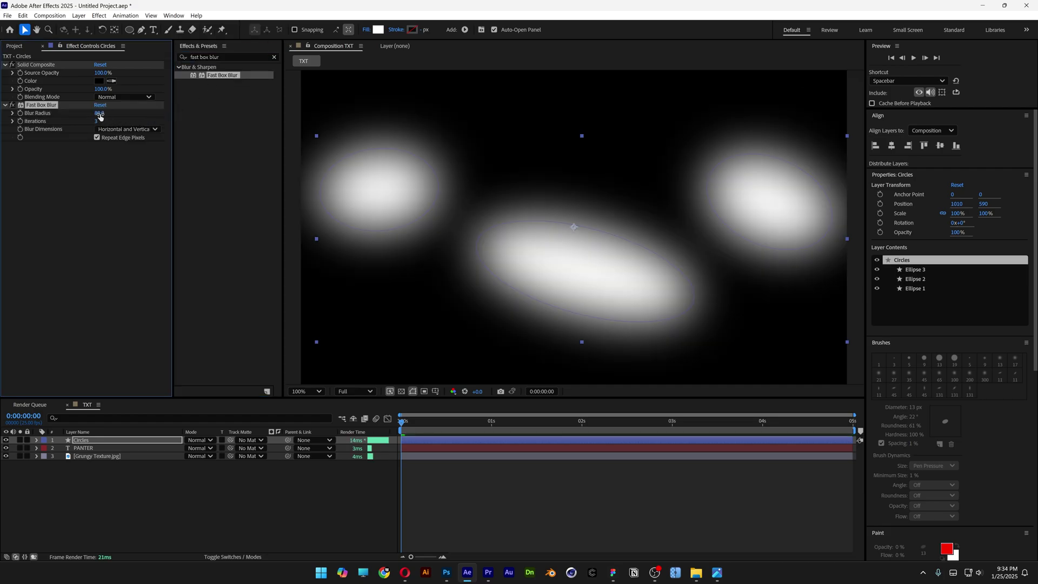
{"action": "left_click", "coordinate": [7, 440]}
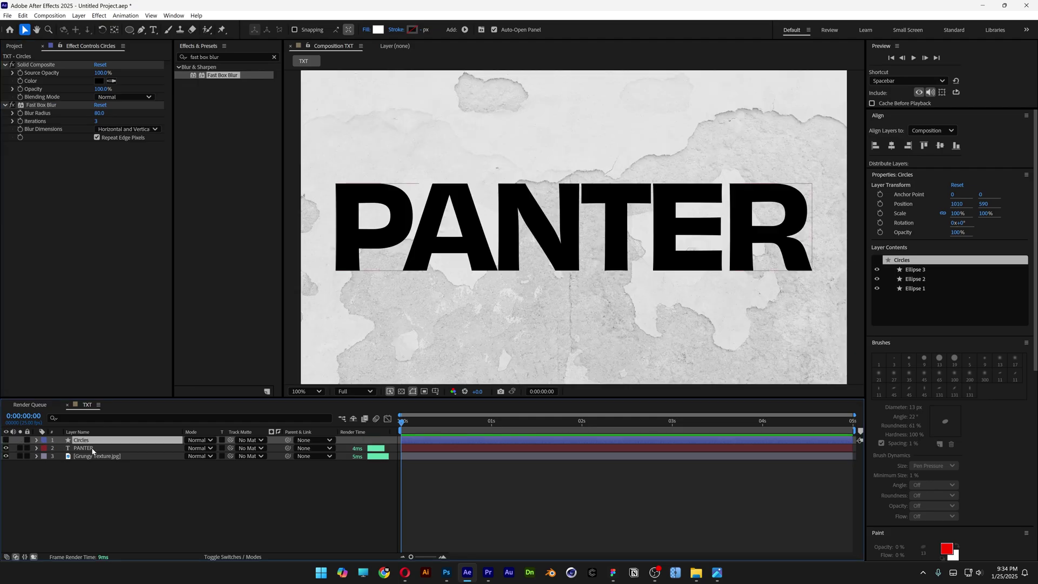
{"action": "left_click", "coordinate": [91, 449]}
{"action": "key", "text": "ctrl+5"}
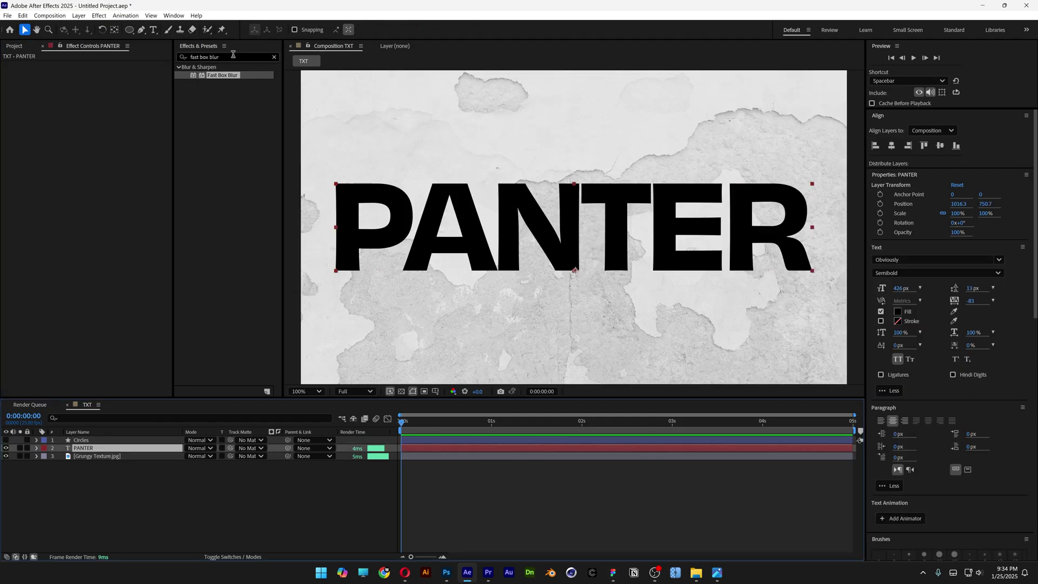
Apply Camera Lens Blur to PANTER at radius 65, edge pixels off, Circles (Effects & Masks) as blur map.
{"action": "type", "text": "camera lens blur"}
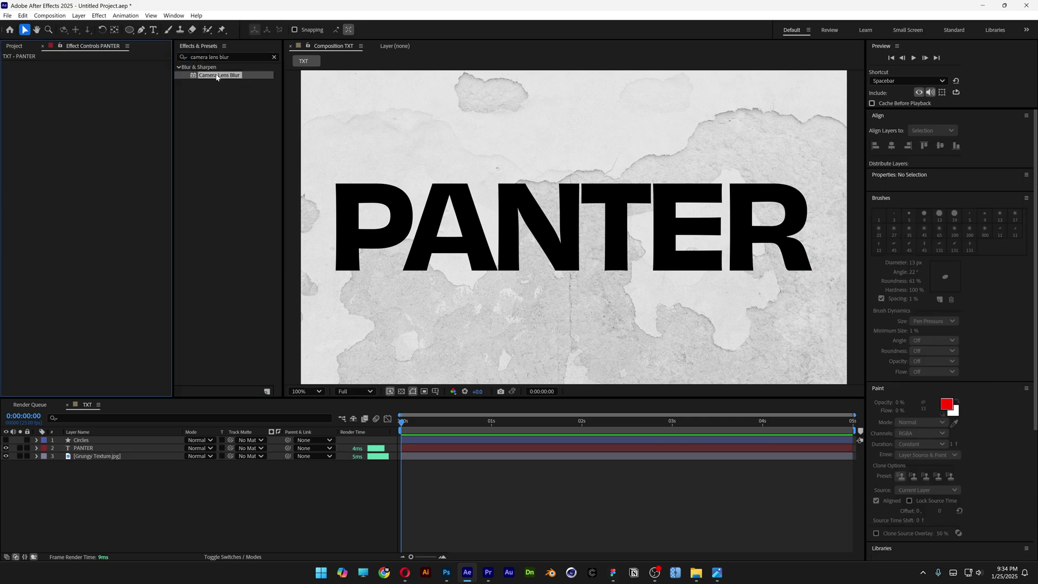
{"action": "left_click_drag", "start_coordinate": [219, 75], "coordinate": [108, 447]}
{"action": "type", "text": "65"}
{"action": "key", "text": "Return"}
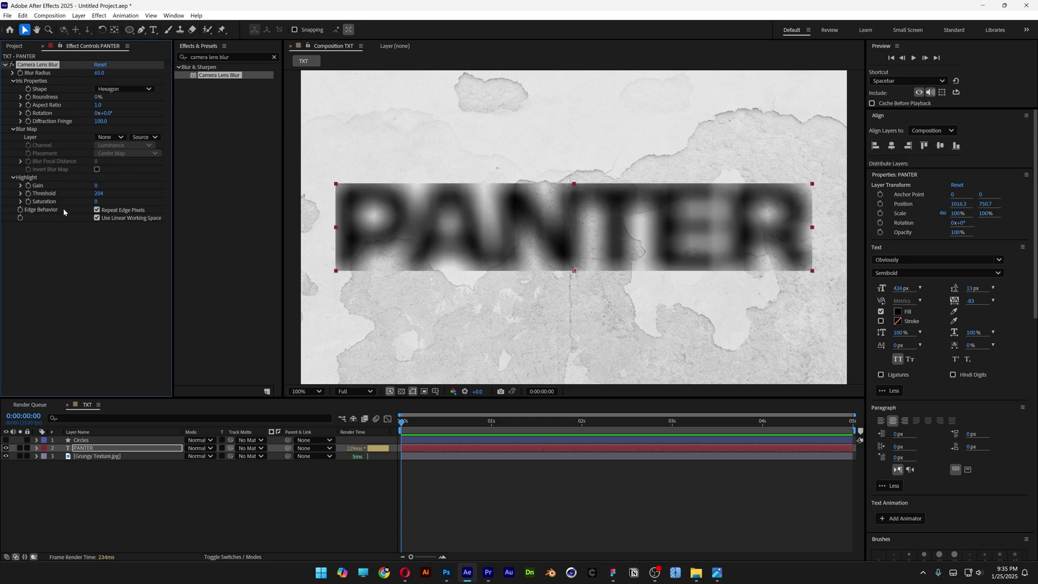
{"action": "left_click", "coordinate": [97, 210]}
{"action": "left_click", "coordinate": [110, 137]}
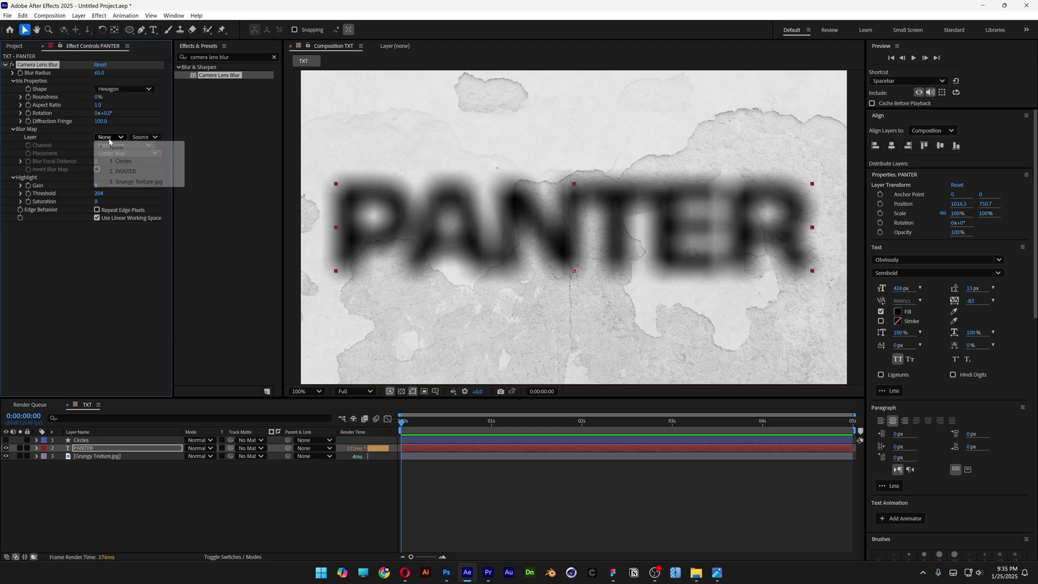
{"action": "left_click", "coordinate": [132, 161]}
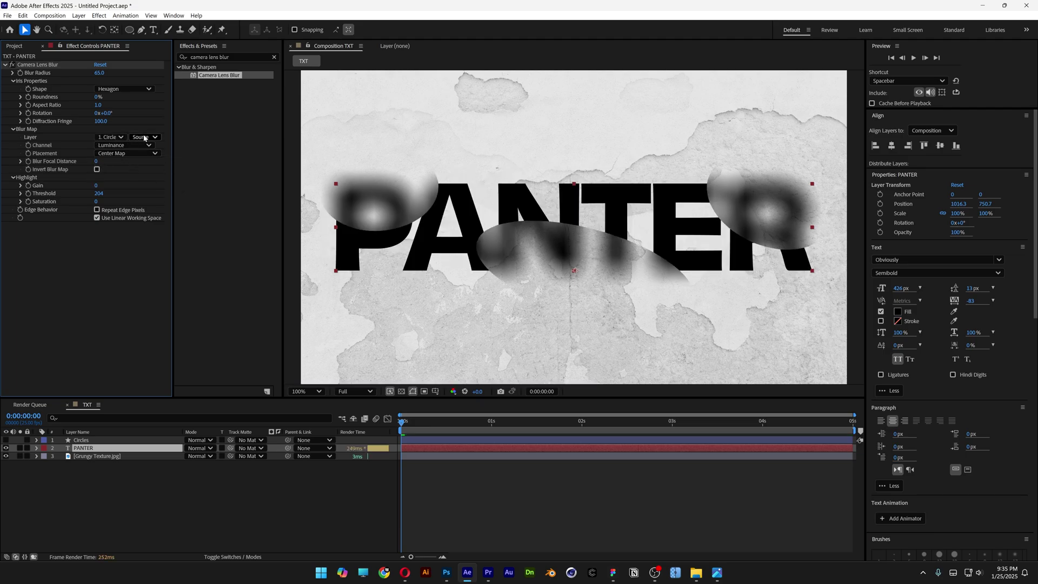
{"action": "left_click", "coordinate": [144, 138]}
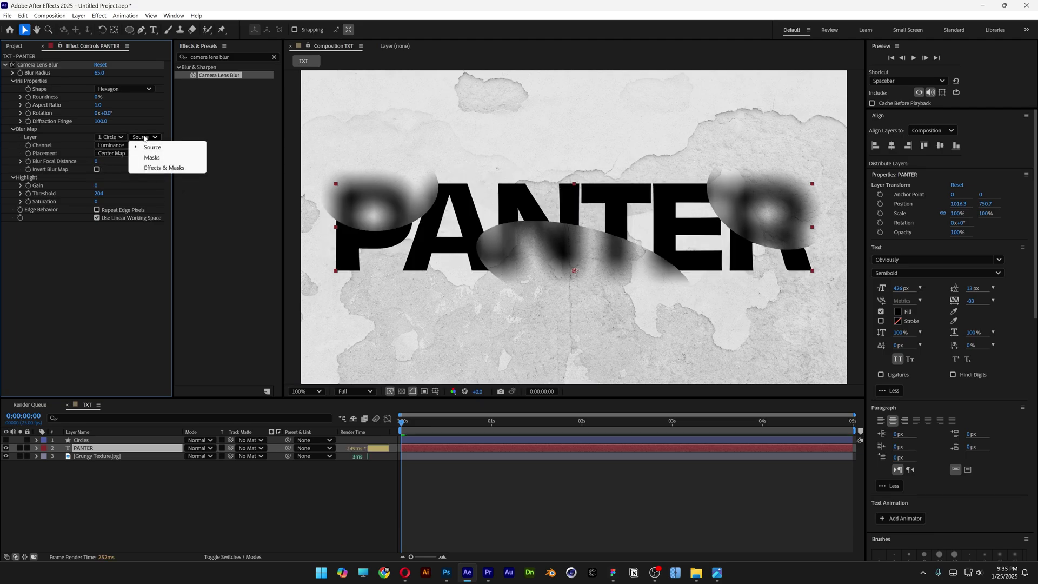
{"action": "left_click", "coordinate": [164, 168]}
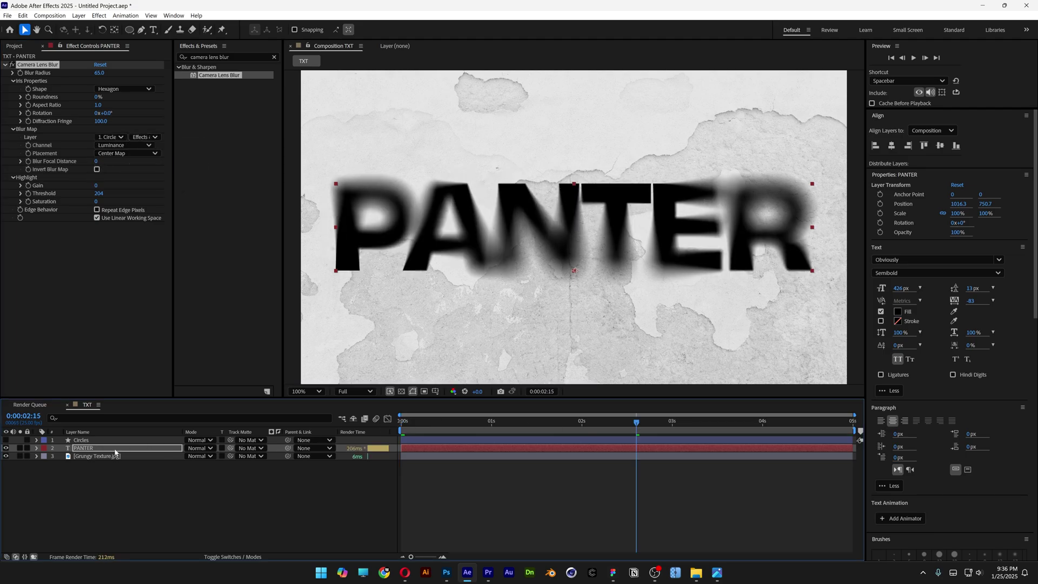
{"action": "left_click", "coordinate": [150, 450]}
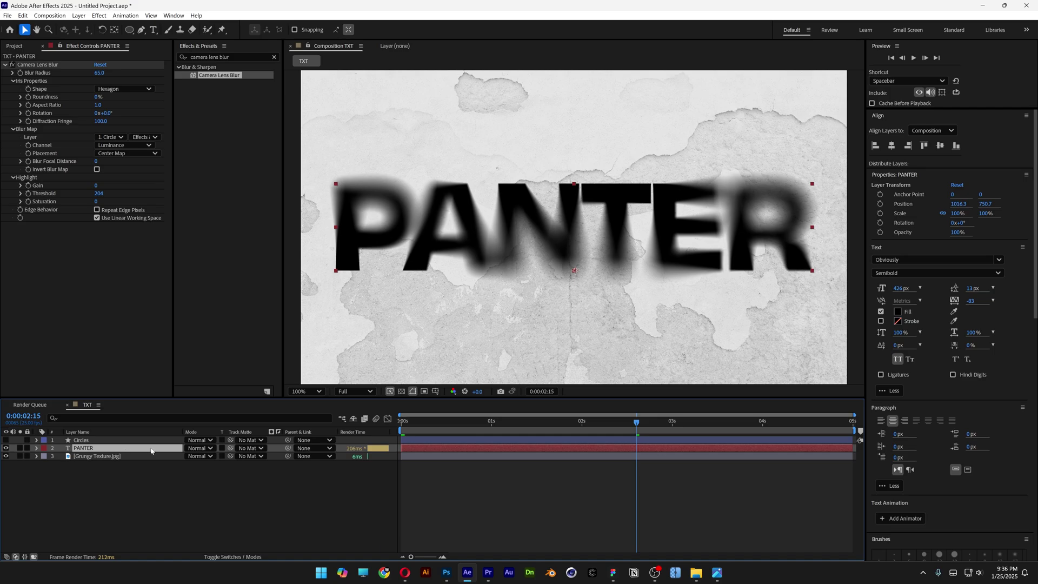
Set PANTER to Dissolve blending, zoom in, and preview the grainy speckle.
{"action": "left_click", "coordinate": [203, 450]}
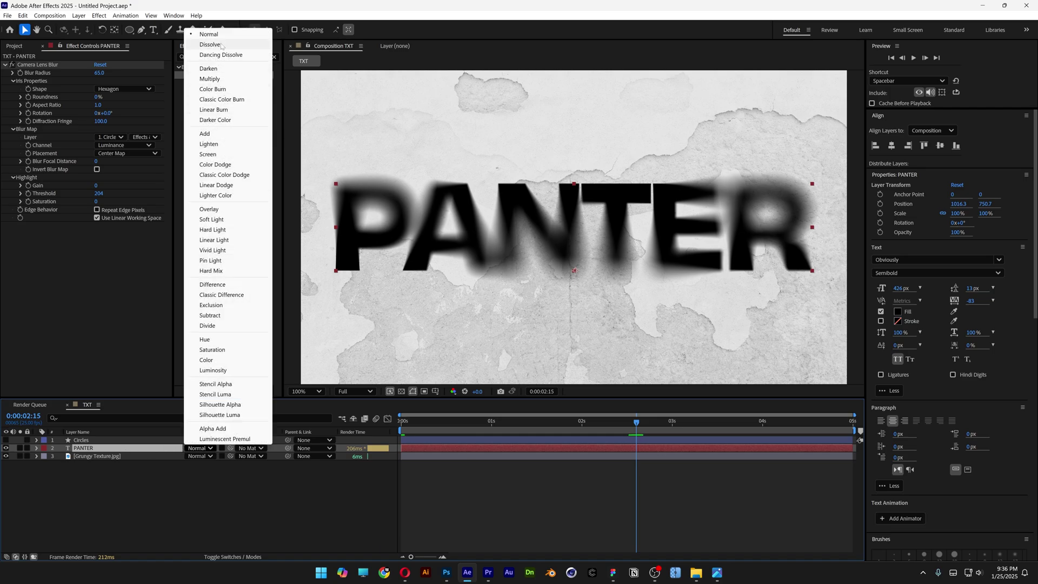
{"action": "left_click", "coordinate": [211, 45]}
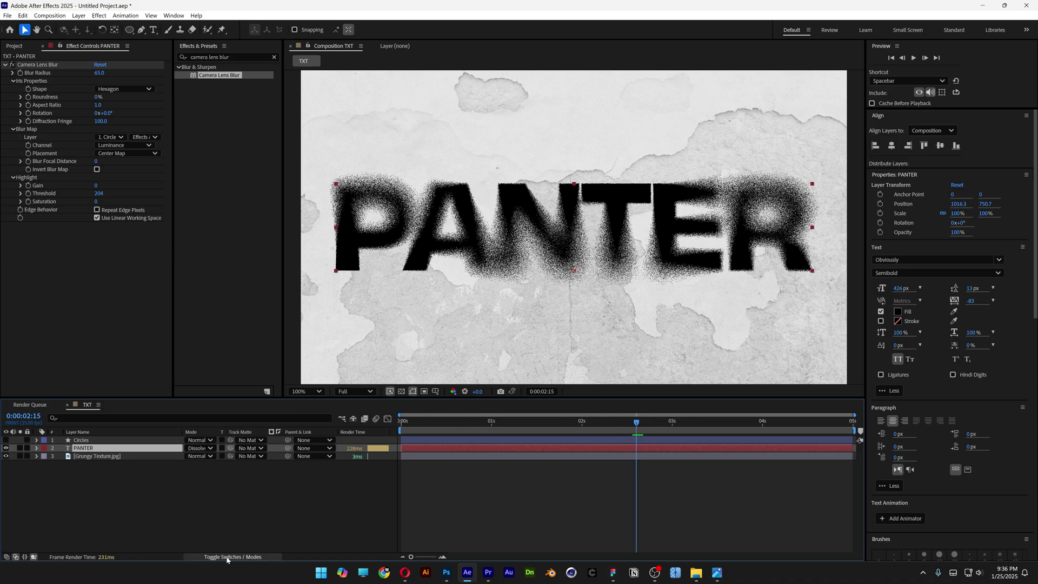
{"action": "key", "text": "period"}
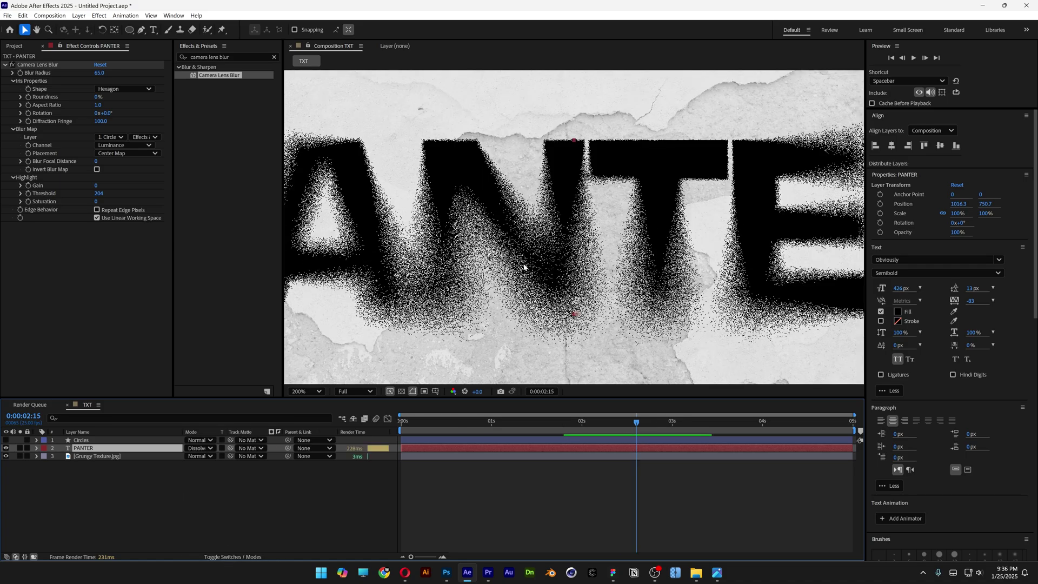
{"action": "key", "text": "space"}
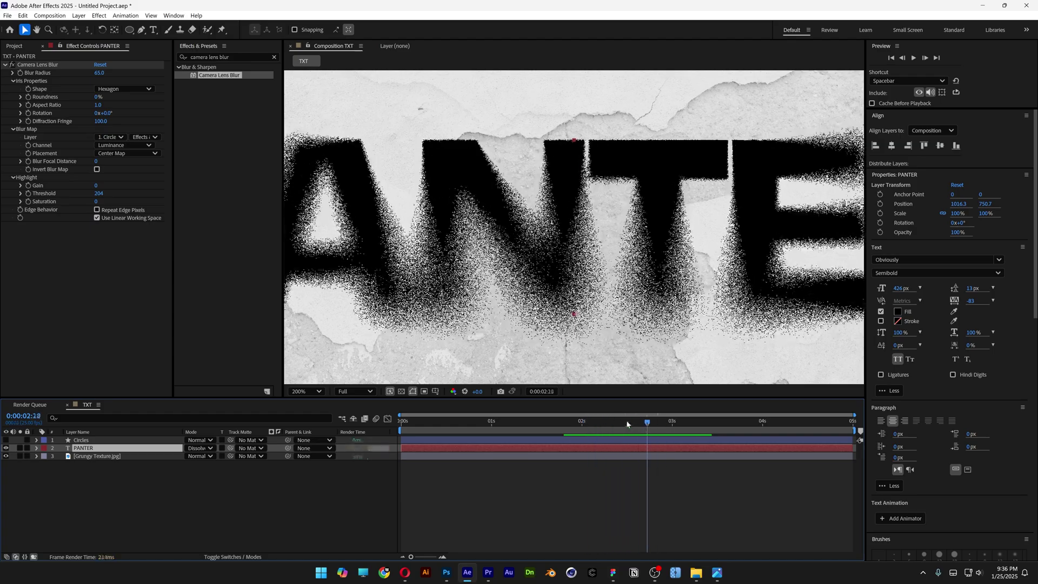
{"action": "left_click_drag", "start_coordinate": [627, 424], "coordinate": [604, 423]}
Add a new adjustment layer named Blur.
{"action": "right_click", "coordinate": [116, 493]}
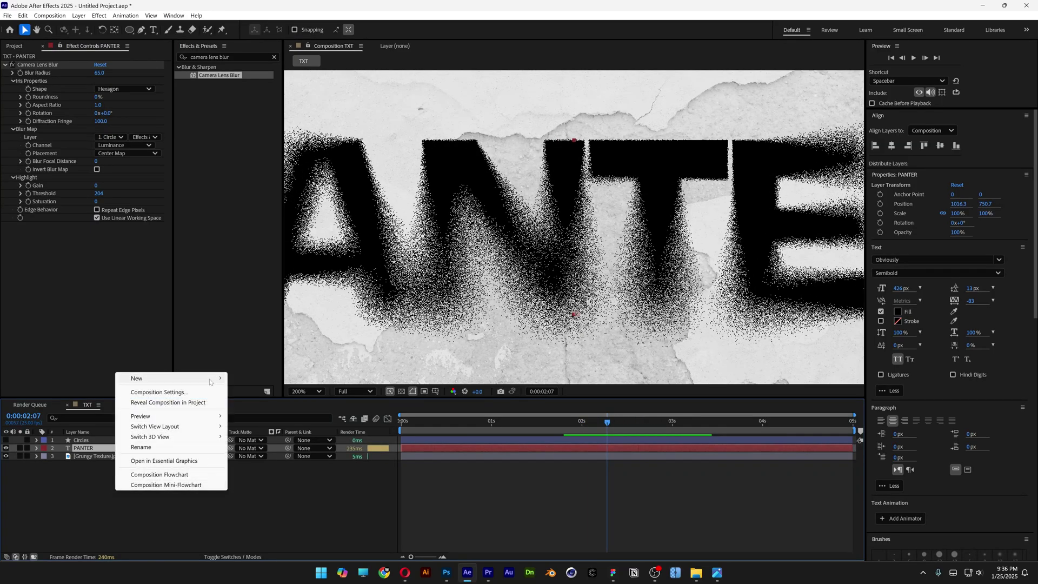
{"action": "mouse_move", "coordinate": [162, 378]}
{"action": "left_click", "coordinate": [263, 454]}
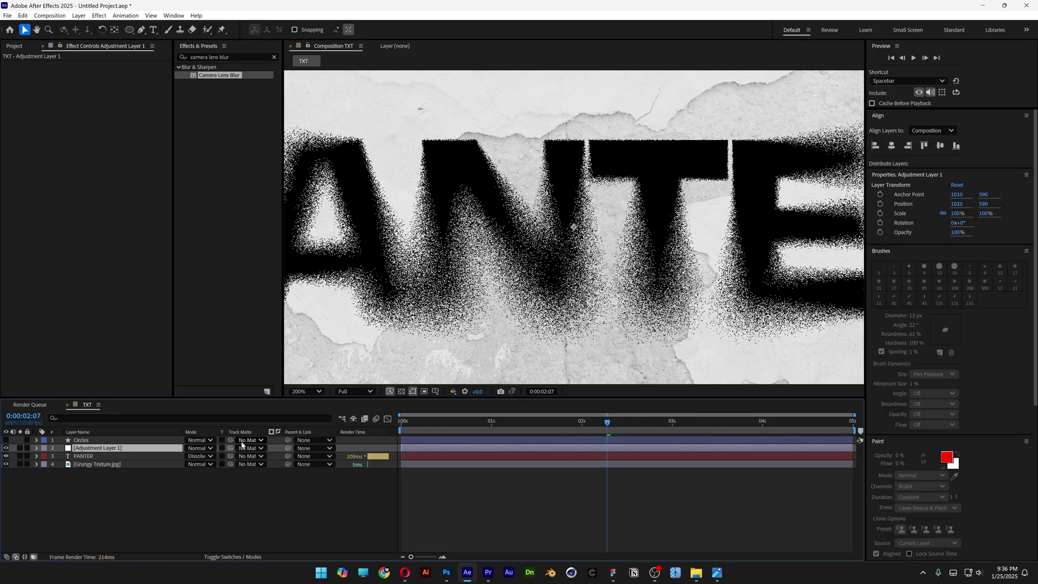
{"action": "right_click", "coordinate": [109, 448]}
{"action": "left_click", "coordinate": [134, 421]}
{"action": "type", "text": "Blur"}
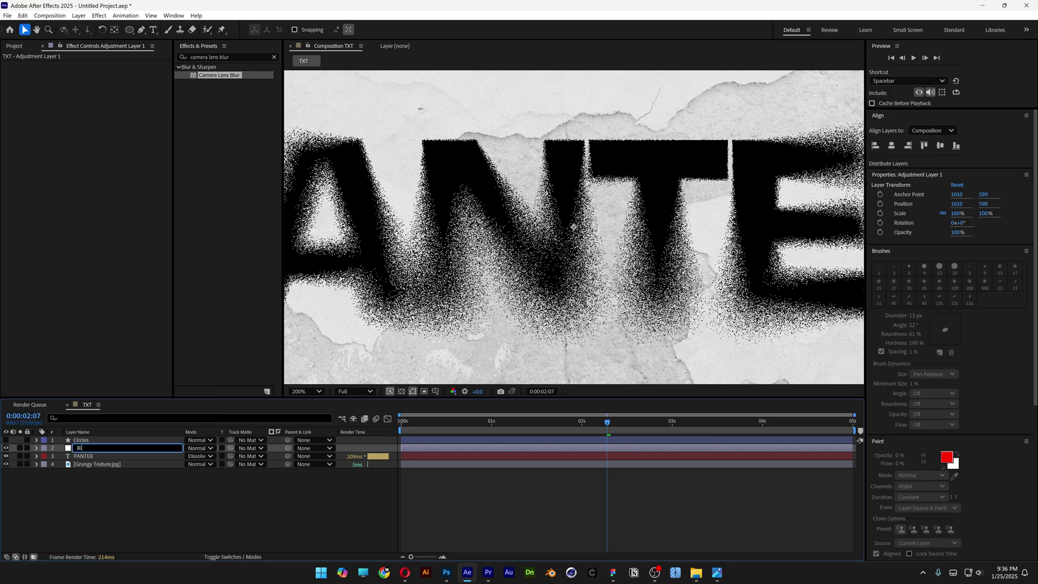
{"action": "key", "text": "Return"}
Give the Blur layer a Gaussian Blur of 30 Blurriness and move it to the top.
{"action": "left_click", "coordinate": [239, 57]}
{"action": "type", "text": "ga"}
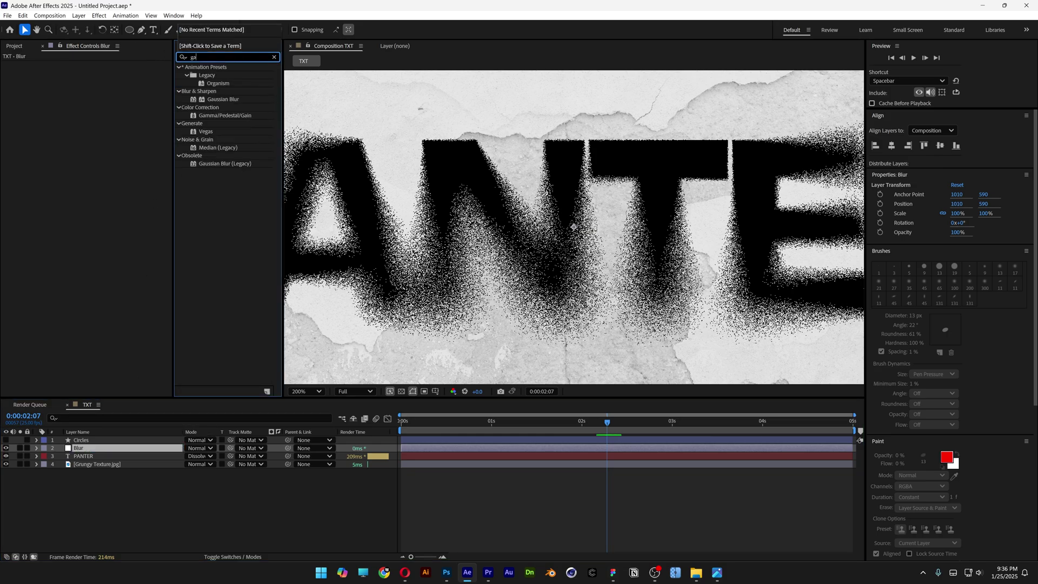
{"action": "type", "text": "ussian blur"}
{"action": "double_click", "coordinate": [215, 75]}
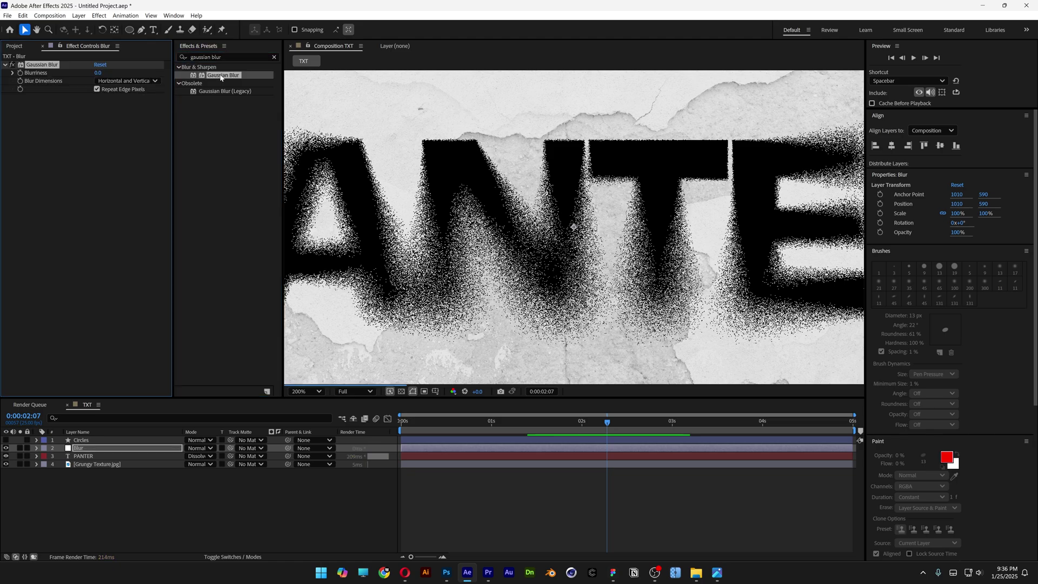
{"action": "left_click", "coordinate": [100, 73]}
{"action": "type", "text": "3"}
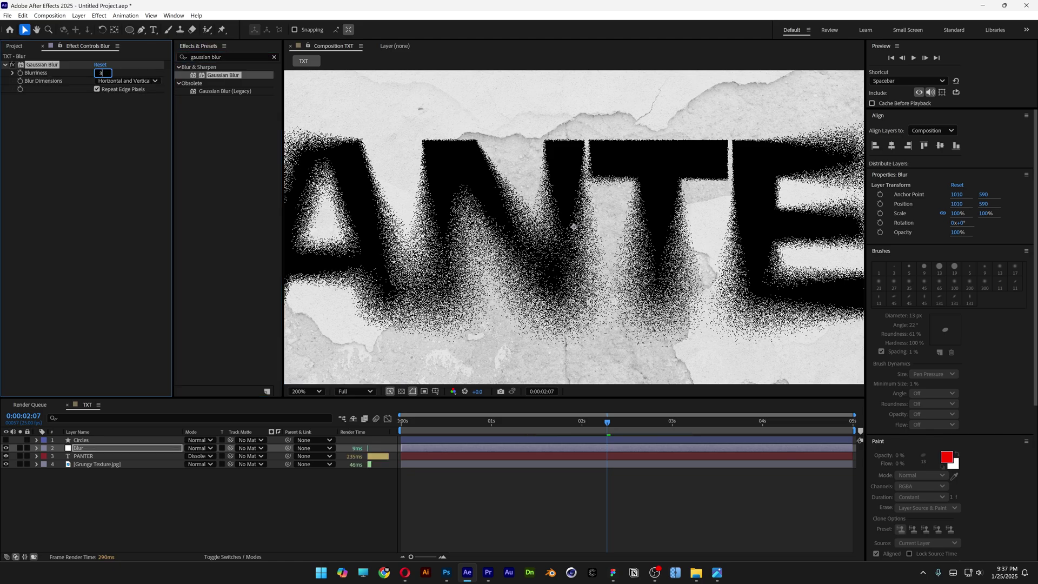
{"action": "type", "text": "0"}
{"action": "key", "text": "Return"}
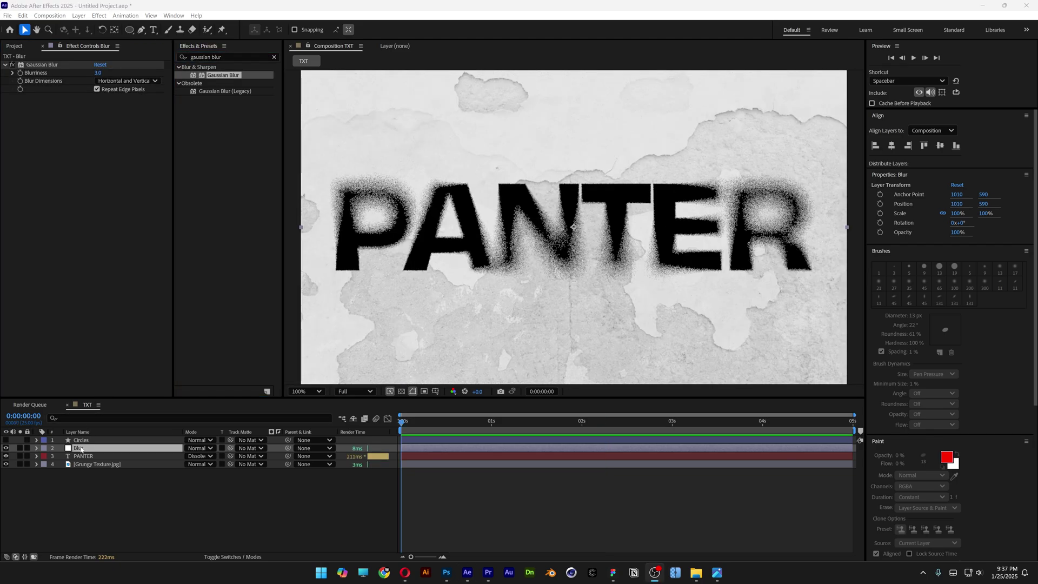
{"action": "left_click_drag", "start_coordinate": [81, 449], "coordinate": [83, 437]}
Shift the Circles and PANTER layers slightly lower, then reselect PANTER.
{"action": "left_click", "coordinate": [84, 449]}
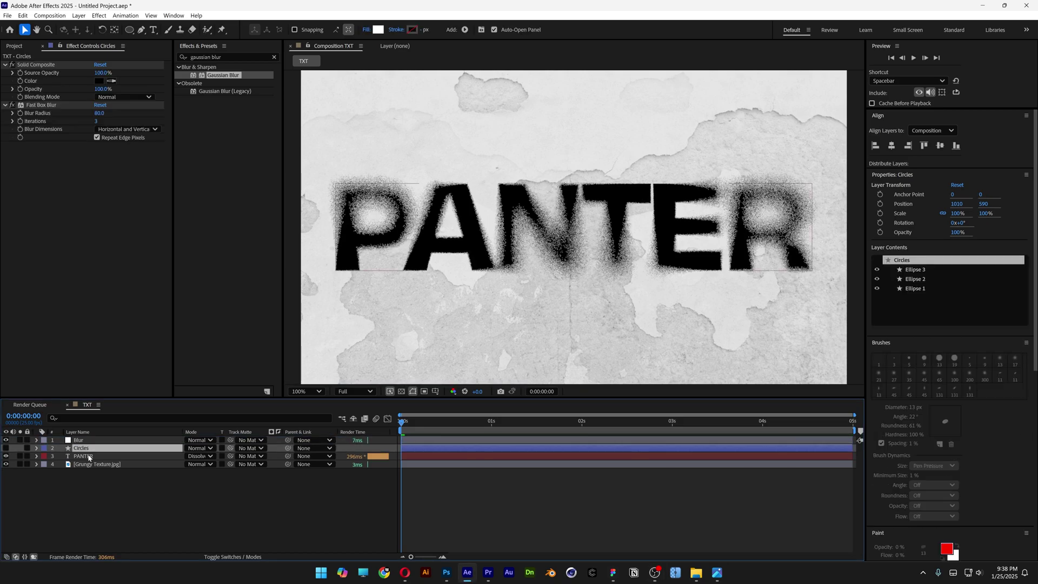
{"action": "left_click", "coordinate": [90, 457], "text": "shift"}
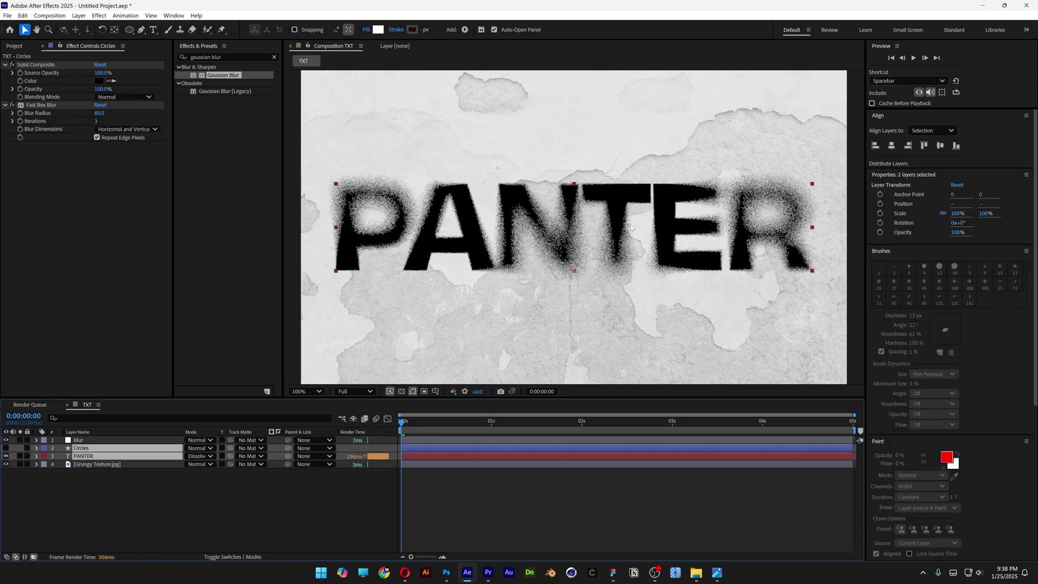
{"action": "left_click_drag", "start_coordinate": [623, 226], "coordinate": [621, 258]}
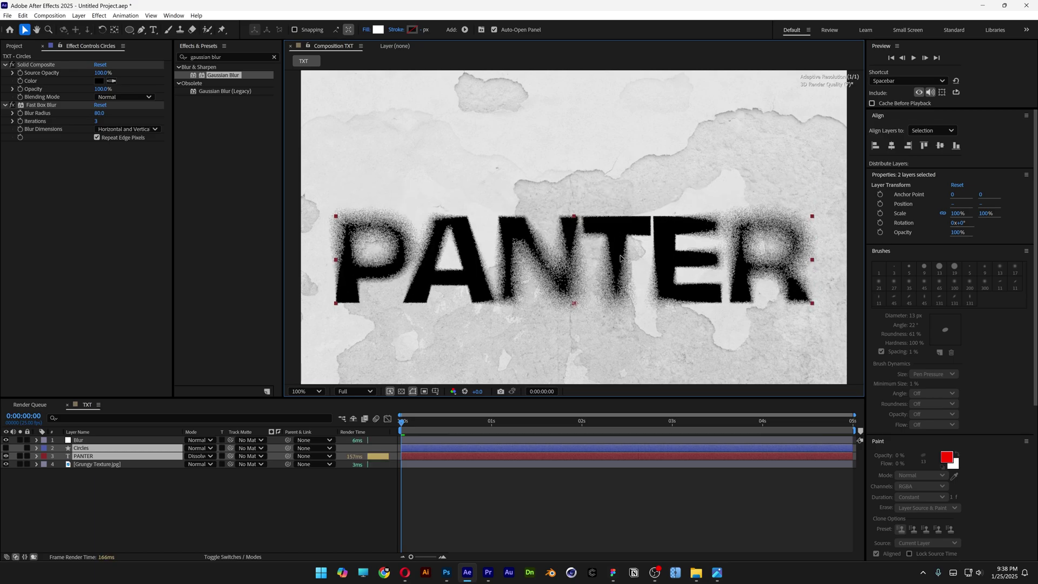
{"action": "left_click", "coordinate": [118, 469]}
{"action": "left_click", "coordinate": [96, 457]}
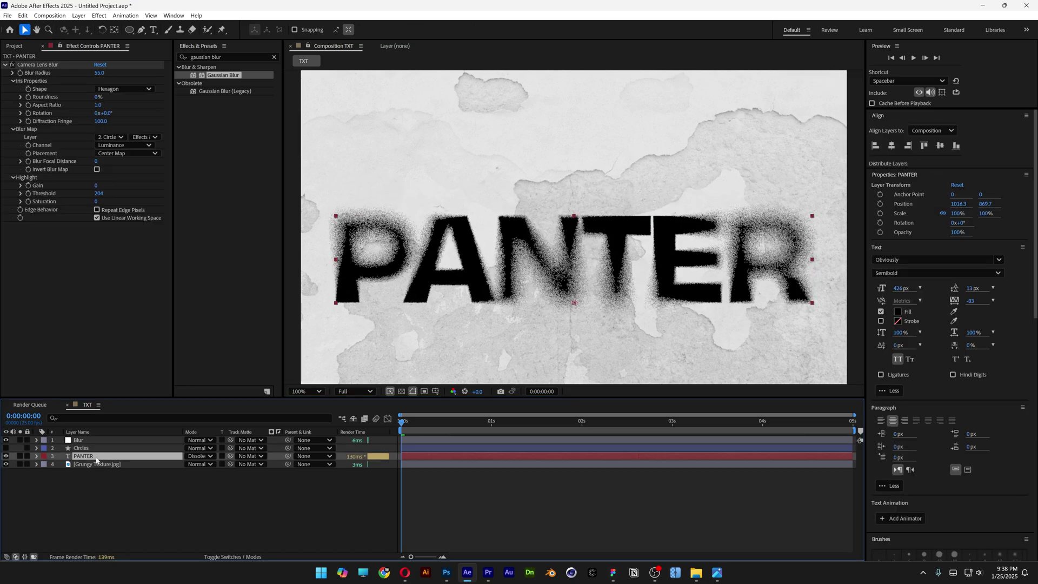
Apply Displacement Map to PANTER using Grungy Texture.jpg with Effects & Masks as the map.
{"action": "left_click", "coordinate": [234, 56]}
{"action": "type", "text": "displacement map"}
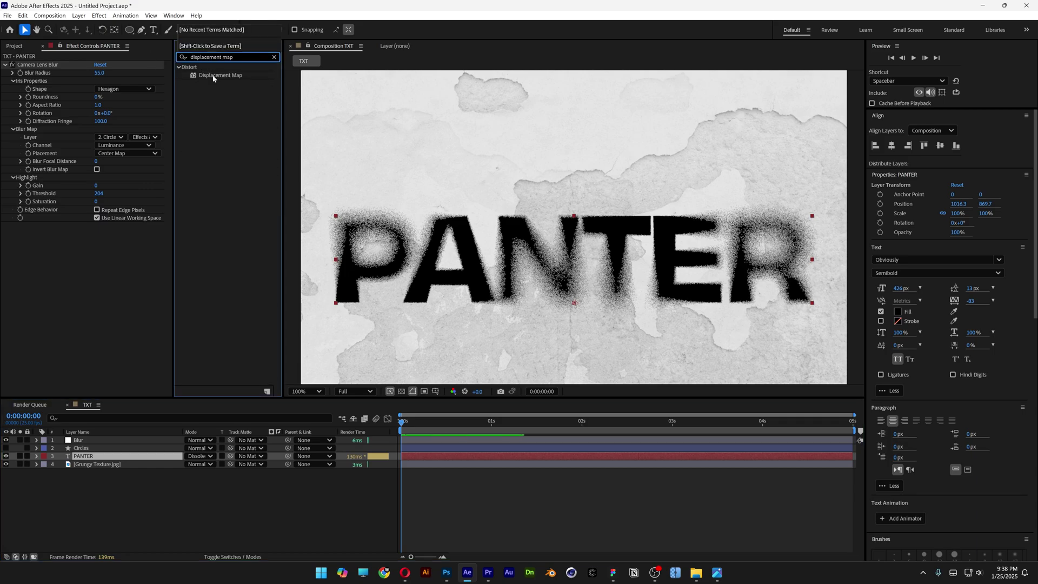
{"action": "left_click_drag", "start_coordinate": [213, 79], "coordinate": [106, 283]}
{"action": "left_click", "coordinate": [111, 234]}
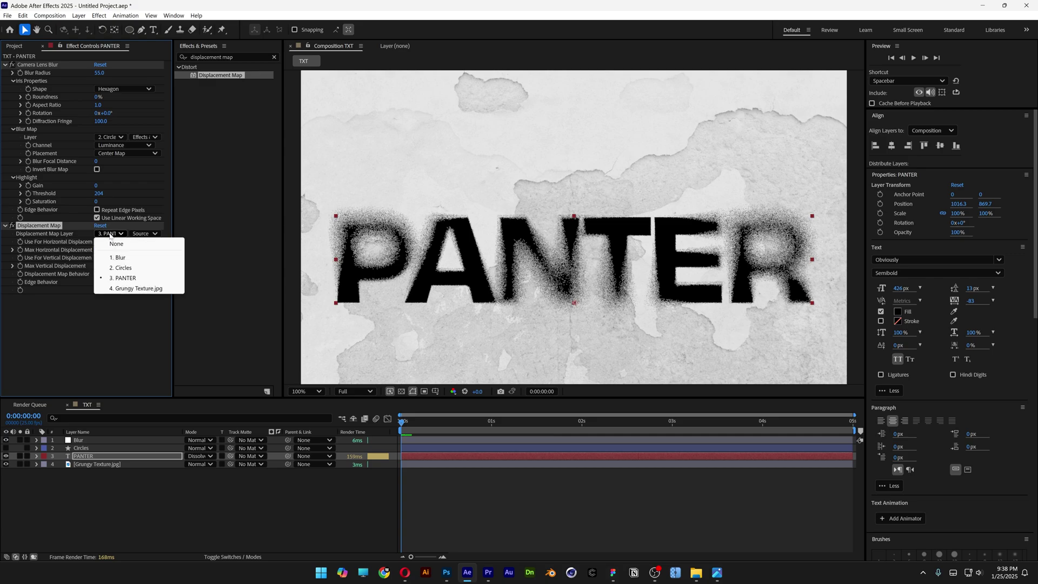
{"action": "left_click", "coordinate": [139, 289]}
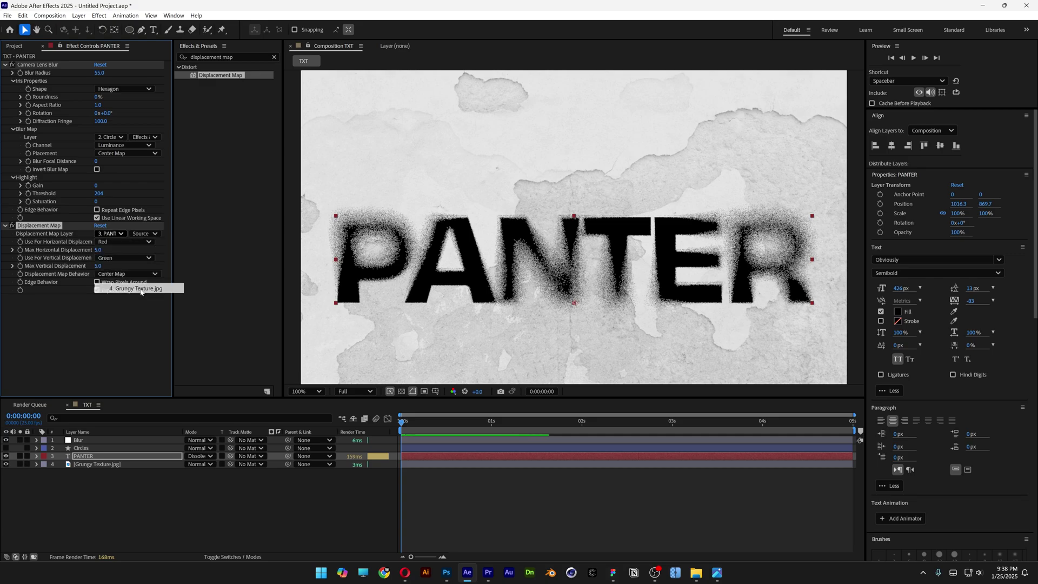
{"action": "left_click", "coordinate": [150, 234]}
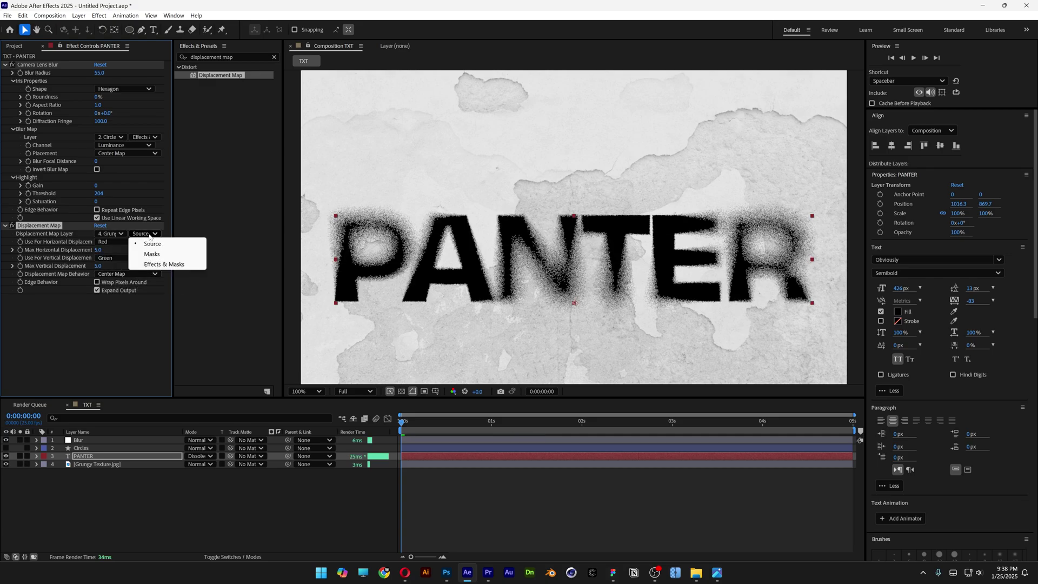
{"action": "left_click", "coordinate": [169, 266]}
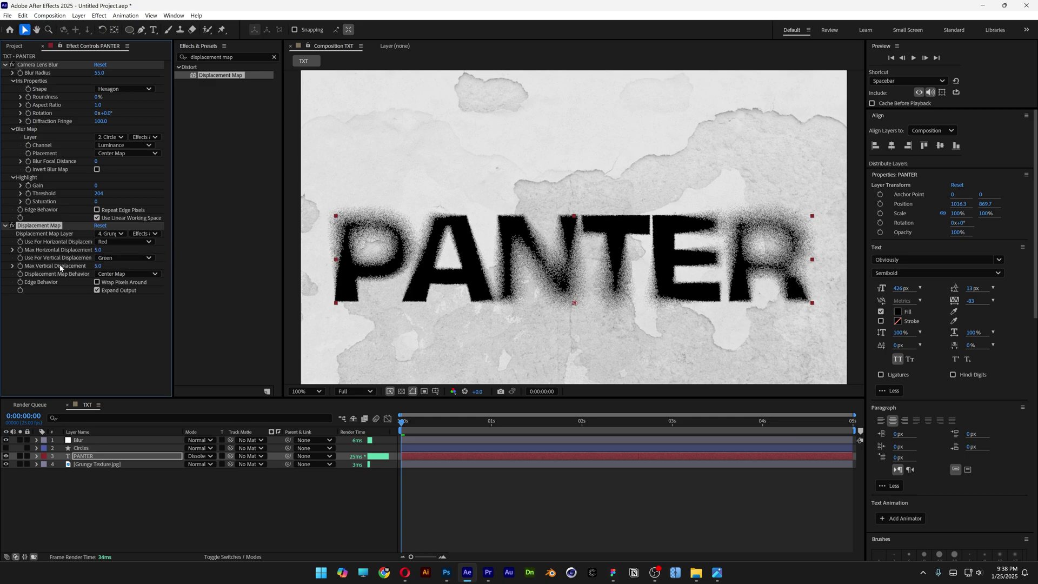
Raise Max Vertical Displacement to about 141 and preview the cracked text.
{"action": "left_click_drag", "start_coordinate": [102, 267], "coordinate": [168, 268]}
{"action": "key", "text": "space"}
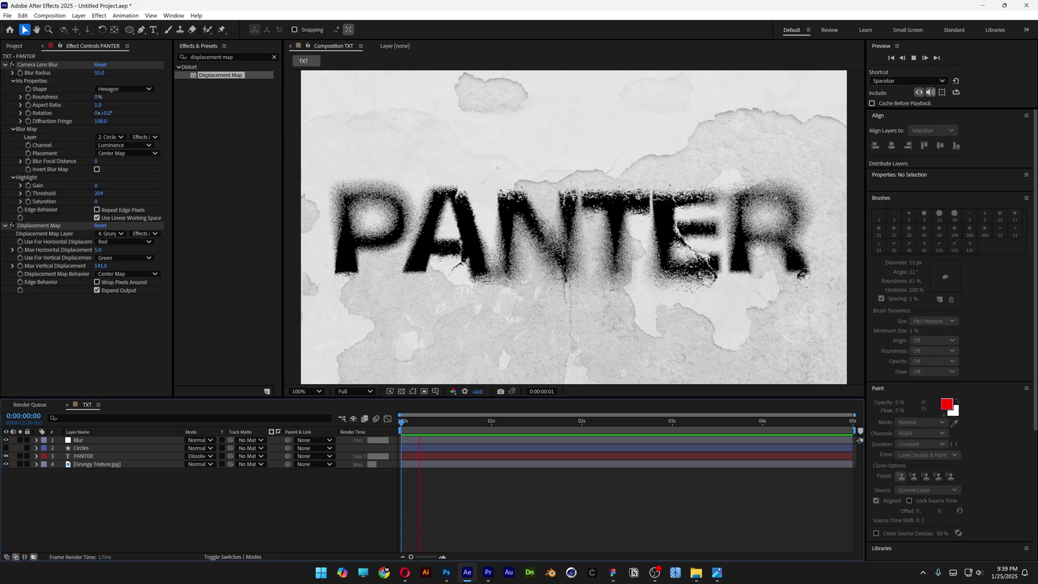
{"action": "key", "text": "space"}
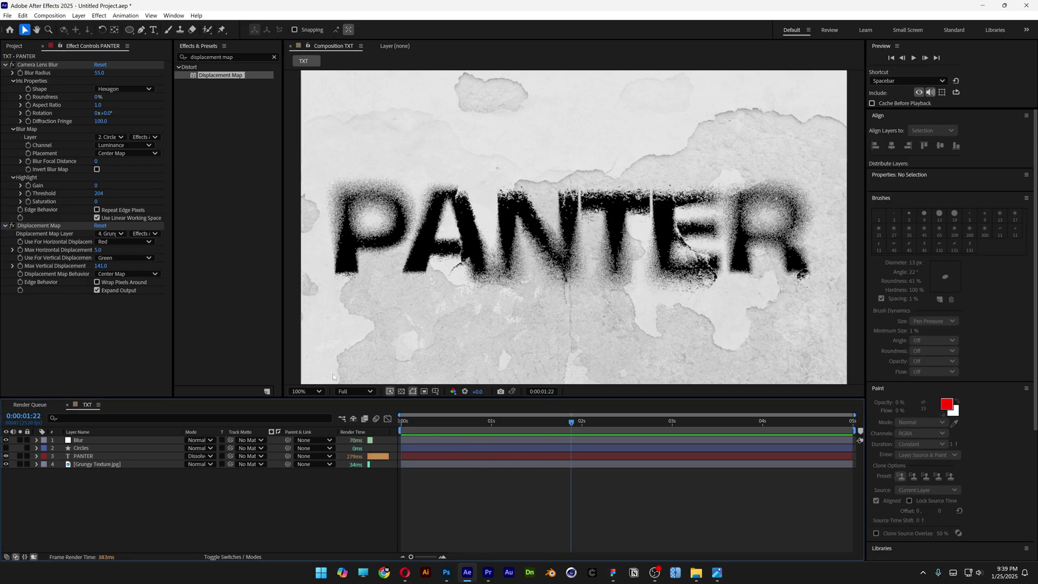
{"action": "left_click", "coordinate": [103, 465]}
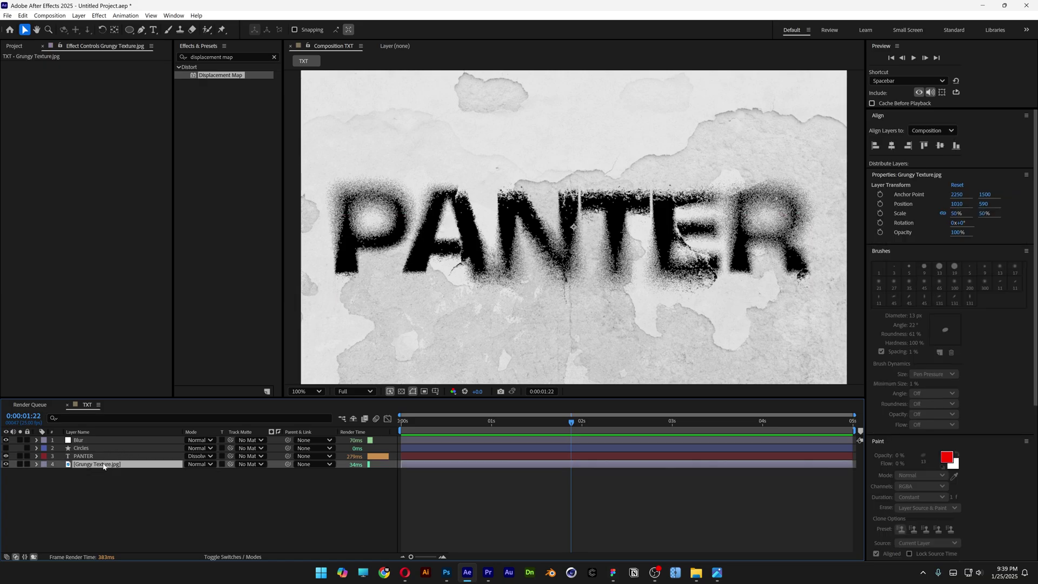
Duplicate Grungy Texture.jpg, move the copy above PANTER, and set its mode to Screen.
{"action": "key", "text": "ctrl+d"}
{"action": "left_click_drag", "start_coordinate": [106, 465], "coordinate": [105, 458]}
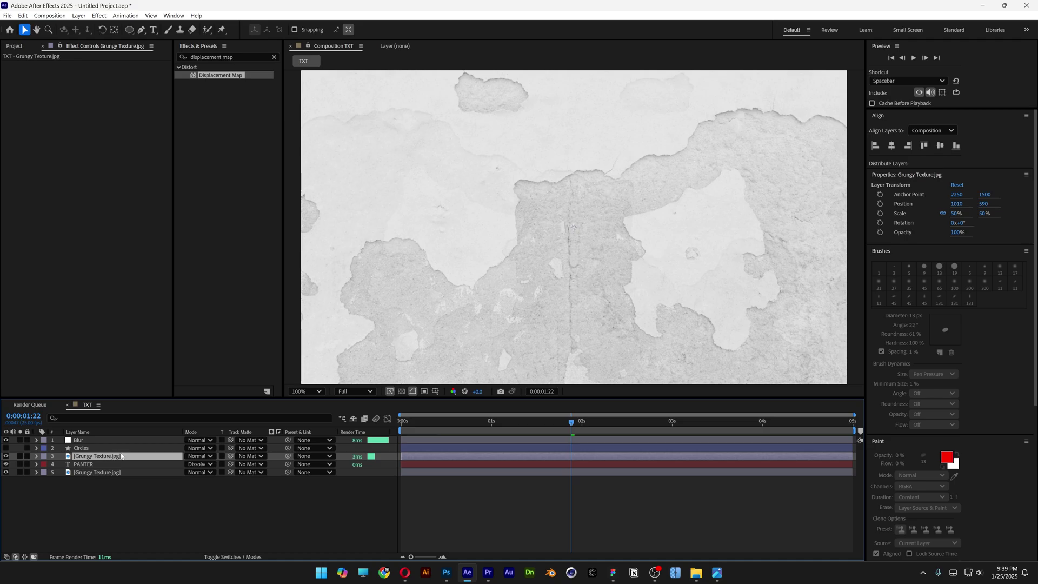
{"action": "left_click", "coordinate": [199, 457]}
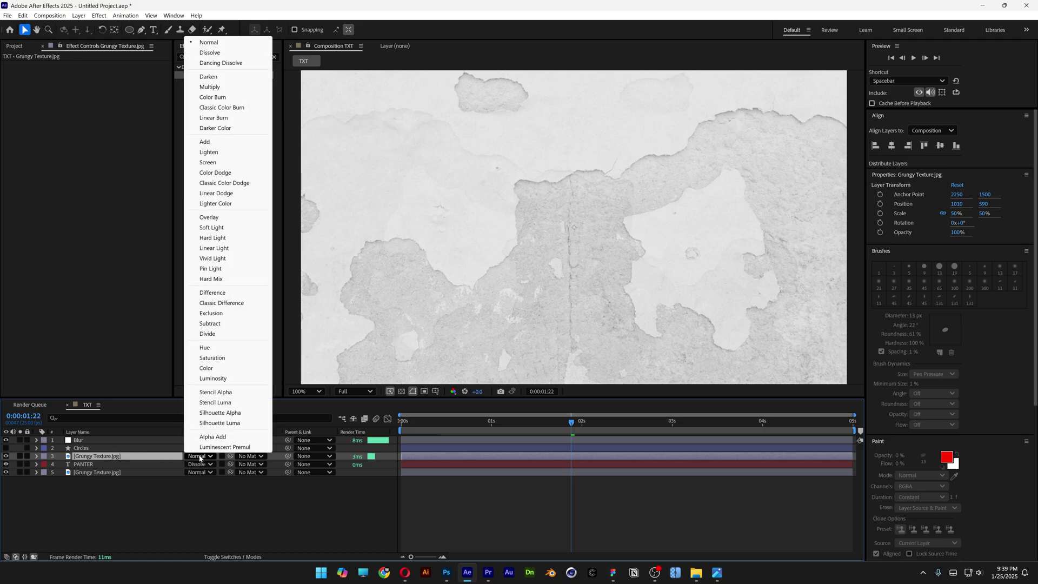
{"action": "left_click", "coordinate": [220, 164]}
Apply Levels to the texture copy and raise Input Black to 220.
{"action": "left_click", "coordinate": [227, 56]}
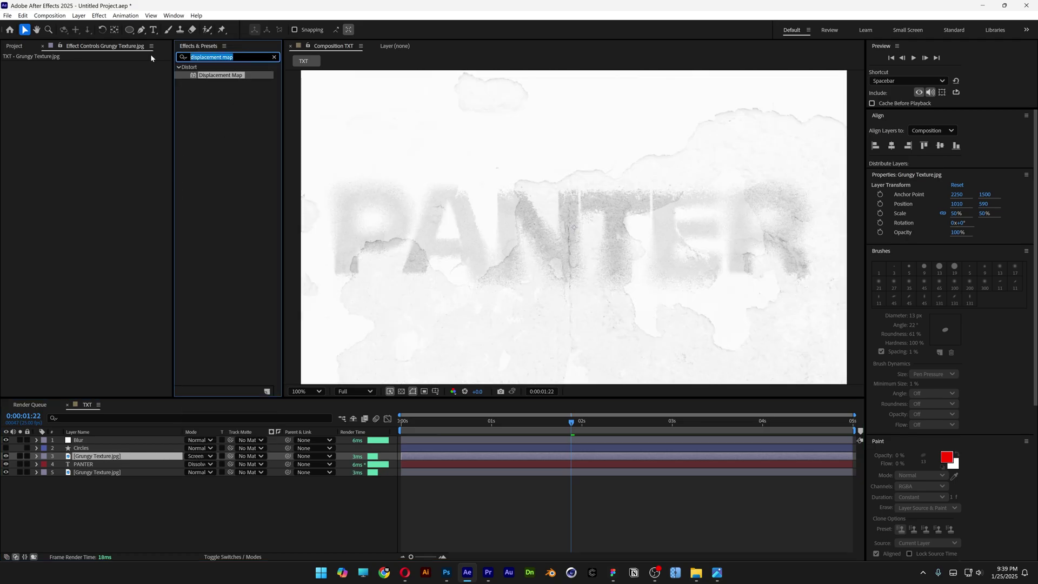
{"action": "type", "text": "level"}
{"action": "left_click_drag", "start_coordinate": [214, 116], "coordinate": [118, 457]}
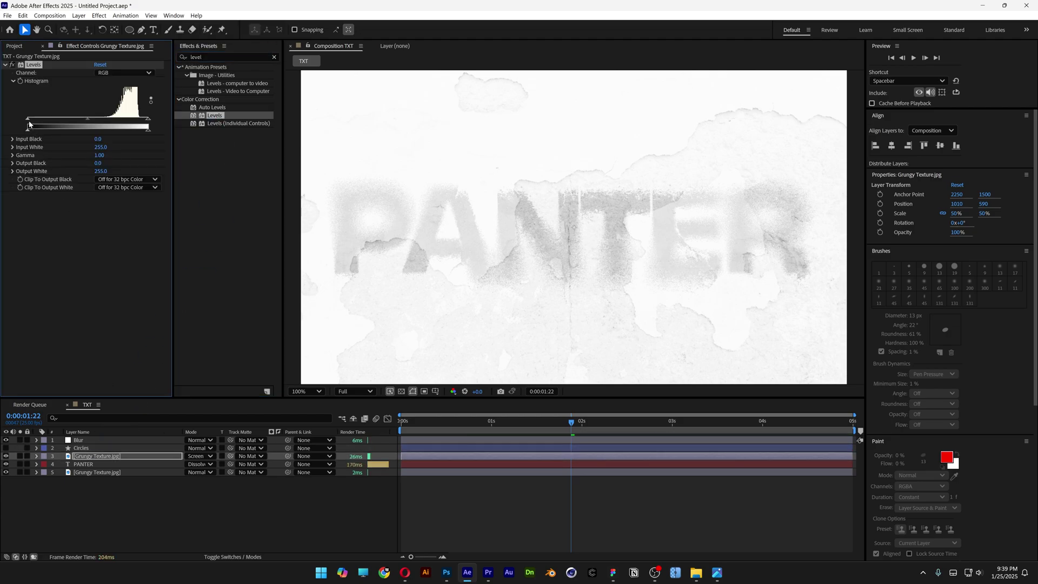
{"action": "left_click_drag", "start_coordinate": [28, 120], "coordinate": [132, 119]}
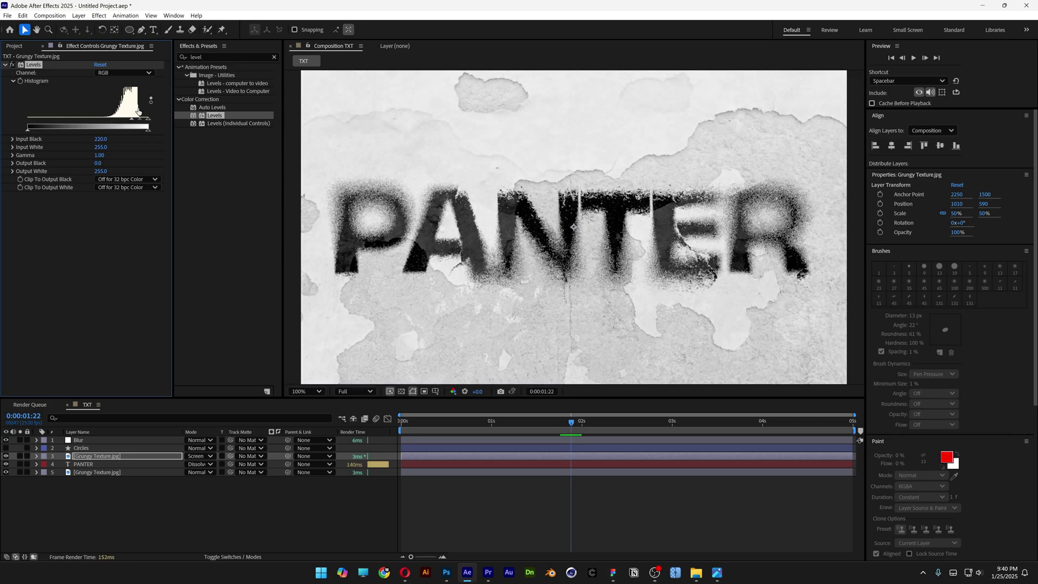
{"action": "left_click", "coordinate": [14, 47]}
Create 'Final COmp' from the HD 1920x1080 25 fps preset and nest the TXT comp inside.
{"action": "right_click", "coordinate": [83, 193]}
{"action": "left_click", "coordinate": [105, 199]}
{"action": "type", "text": "Final COmp"}
{"action": "left_click", "coordinate": [556, 182]}
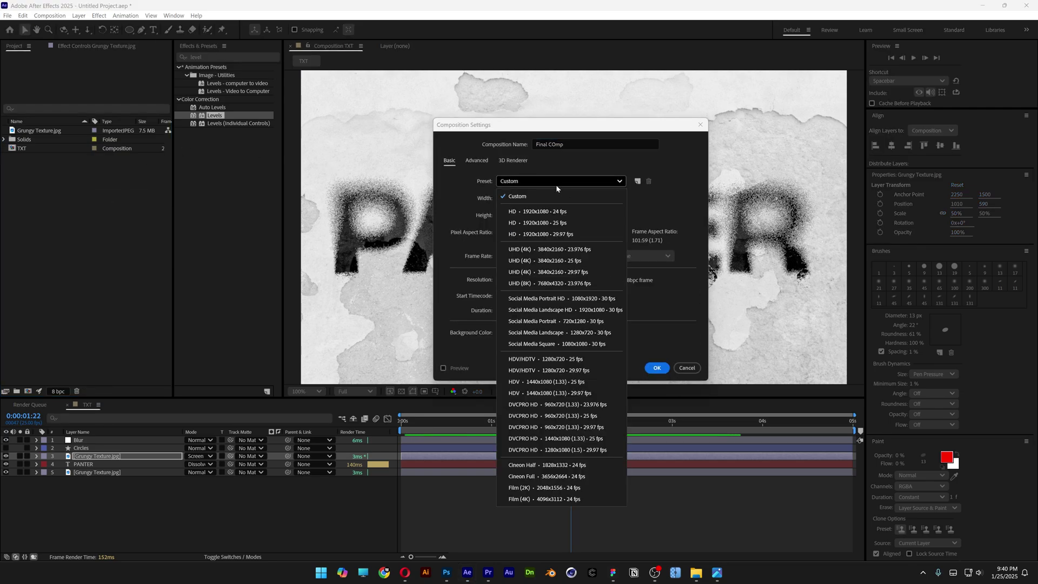
{"action": "left_click", "coordinate": [545, 223]}
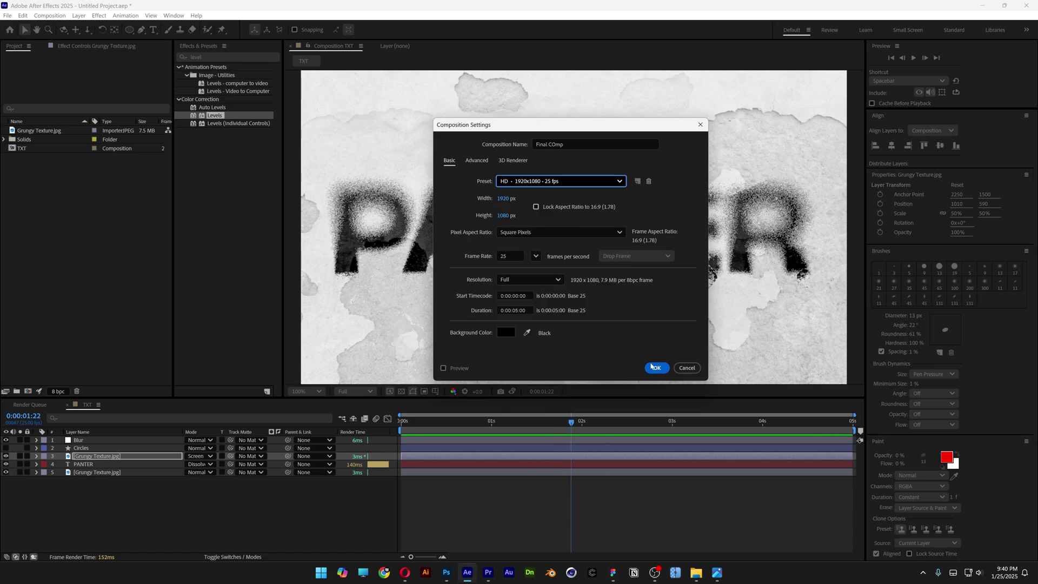
{"action": "left_click", "coordinate": [656, 368]}
{"action": "left_click", "coordinate": [31, 159]}
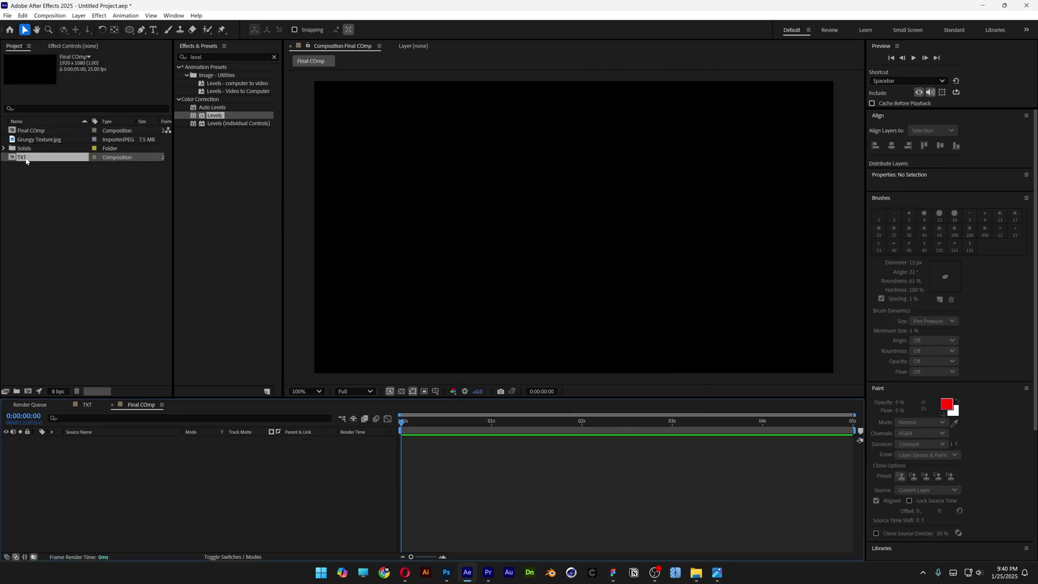
{"action": "left_click_drag", "start_coordinate": [31, 158], "coordinate": [198, 490]}
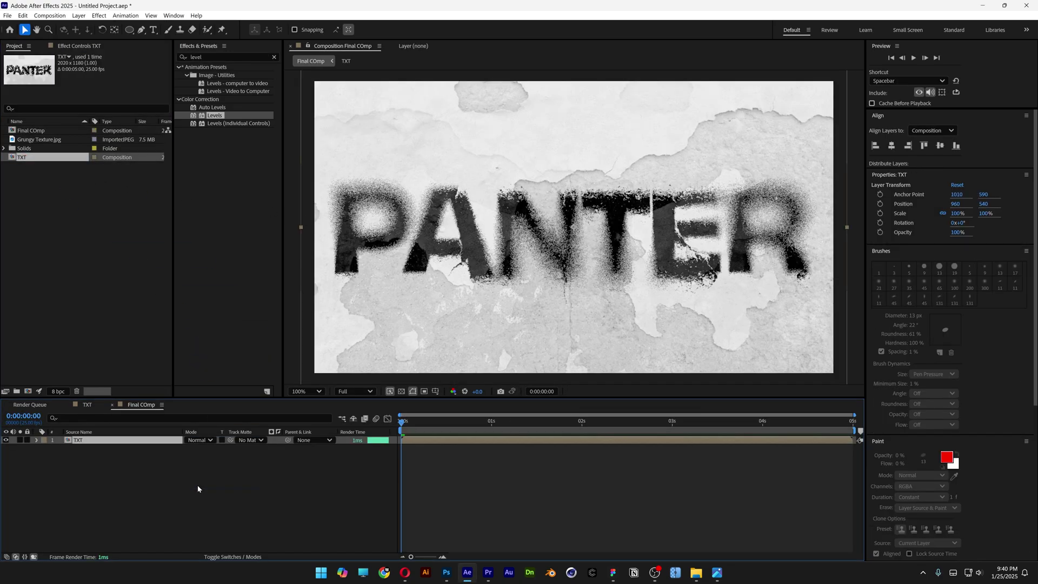
Give the TXT layer's Position a wiggle(5,10) expression and preview the jitter.
{"action": "key", "text": "p"}
{"action": "left_click", "coordinate": [196, 485]}
{"action": "left_click", "coordinate": [60, 448], "text": "alt"}
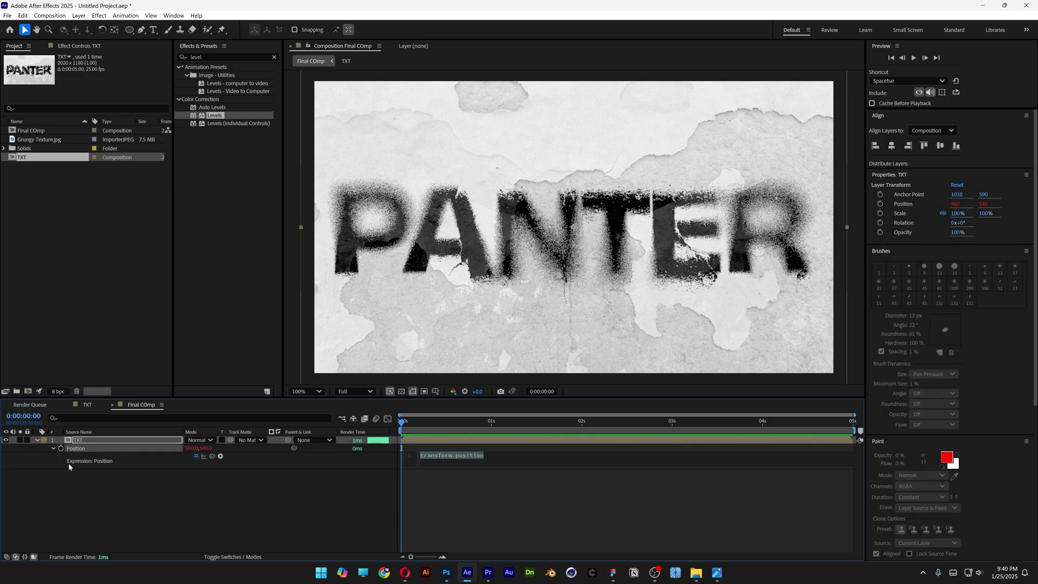
{"action": "type", "text": "wiggle(5,10"}
{"action": "left_click", "coordinate": [463, 495]}
{"action": "key", "text": "space"}
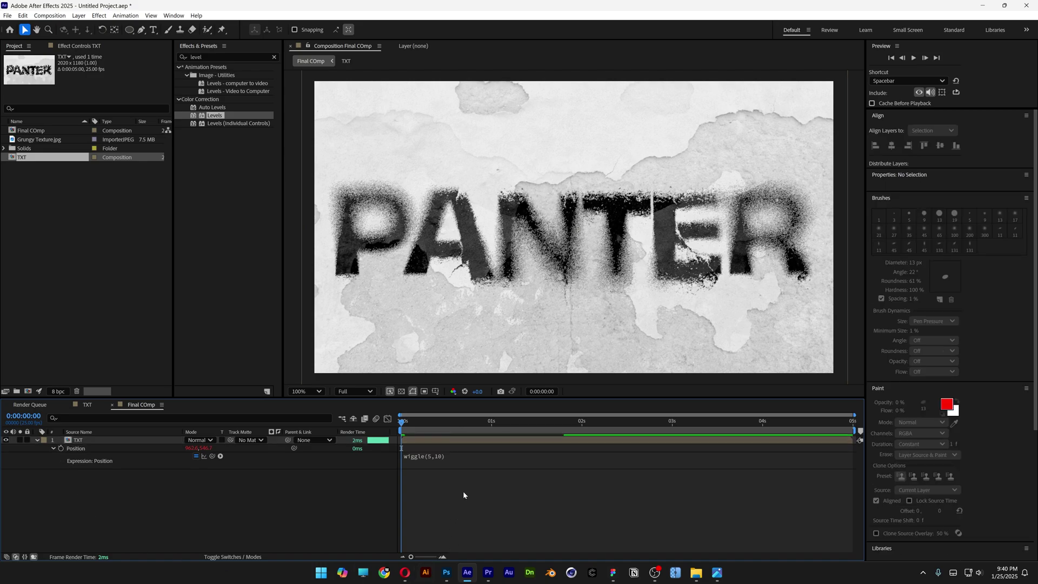
{"action": "key", "text": "space"}
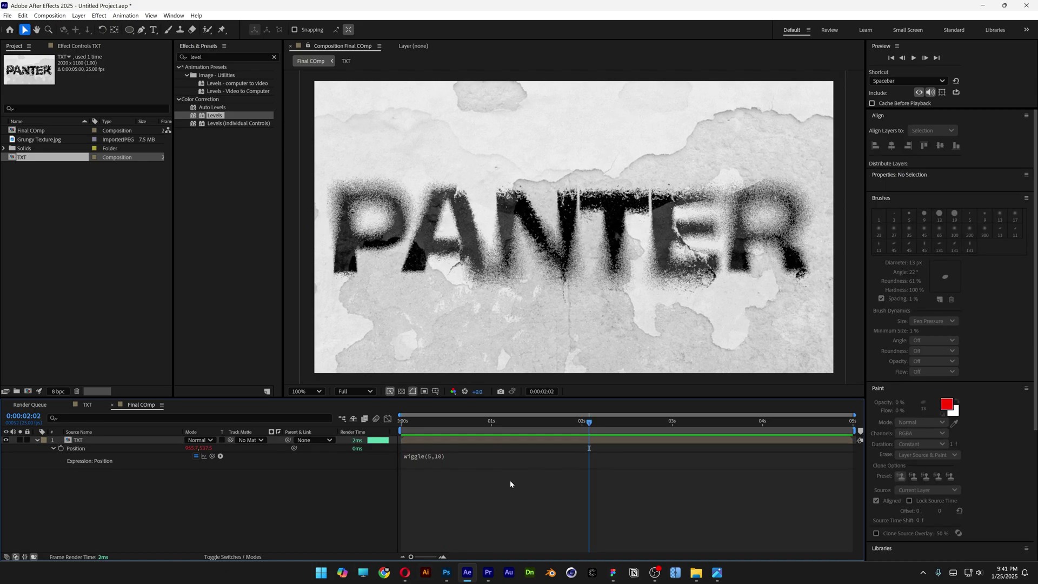
{"action": "right_click", "coordinate": [316, 498]}
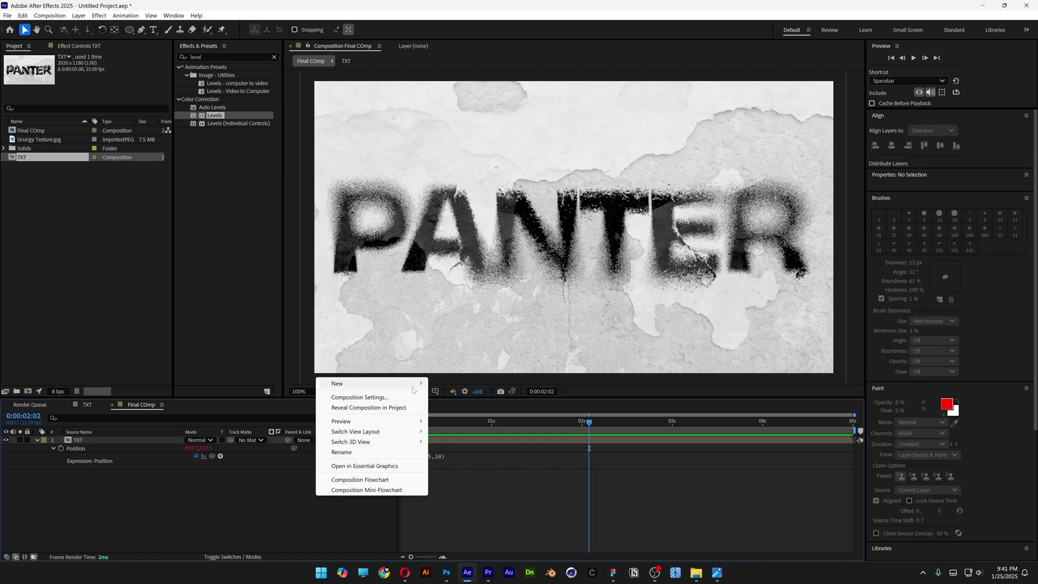
Add an adjustment layer to Final COmp and rename it 'Grain'.
{"action": "mouse_move", "coordinate": [413, 389]}
{"action": "left_click", "coordinate": [475, 459]}
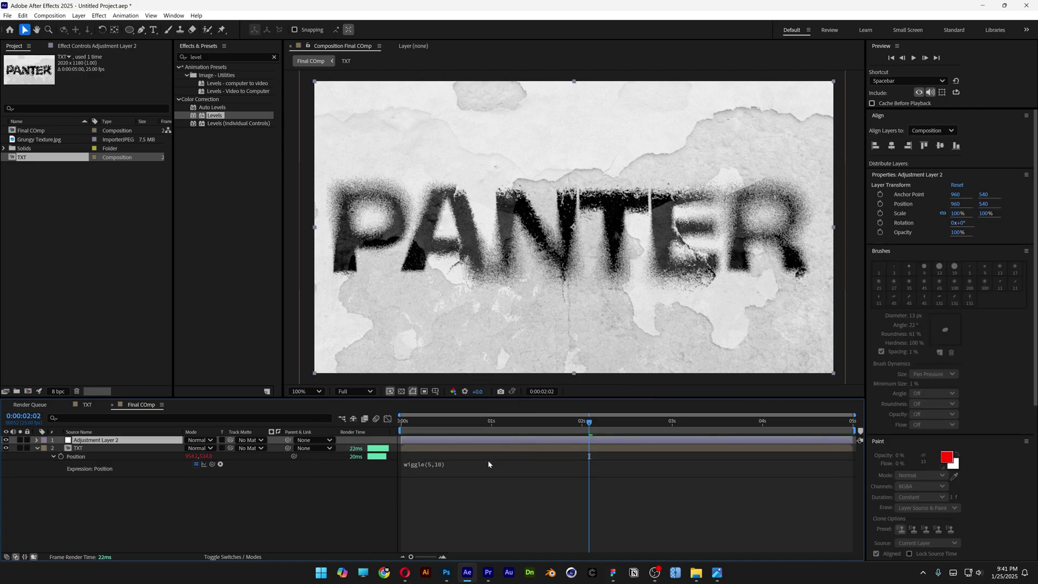
{"action": "right_click", "coordinate": [108, 440]}
{"action": "left_click", "coordinate": [139, 414]}
{"action": "type", "text": "G"}
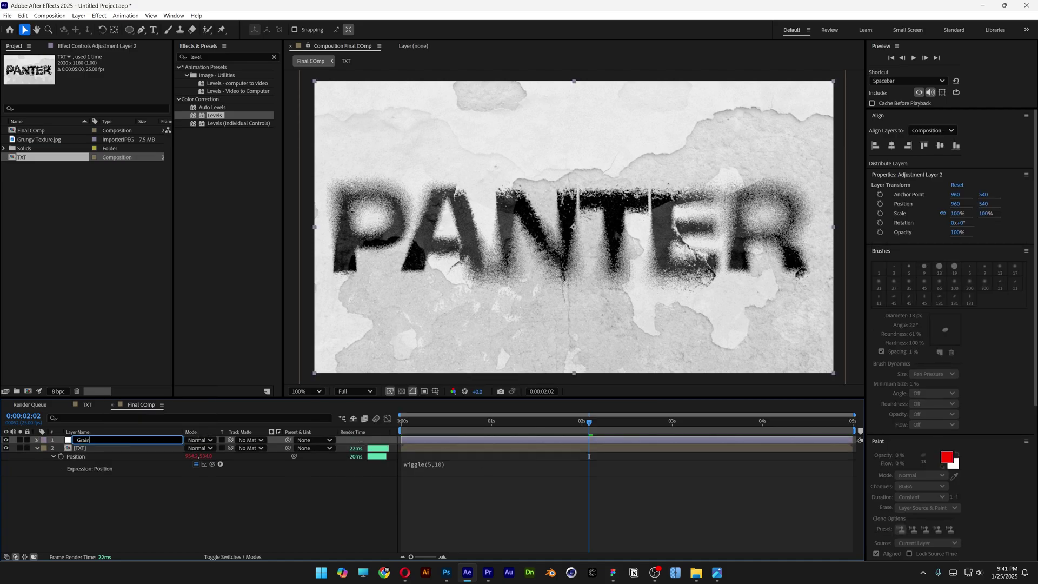
{"action": "type", "text": "rain"}
{"action": "key", "text": "Return"}
Apply Noise to Grain at 20% with Use Color Noise off, then preview.
{"action": "left_click", "coordinate": [227, 57]}
{"action": "type", "text": "noise"}
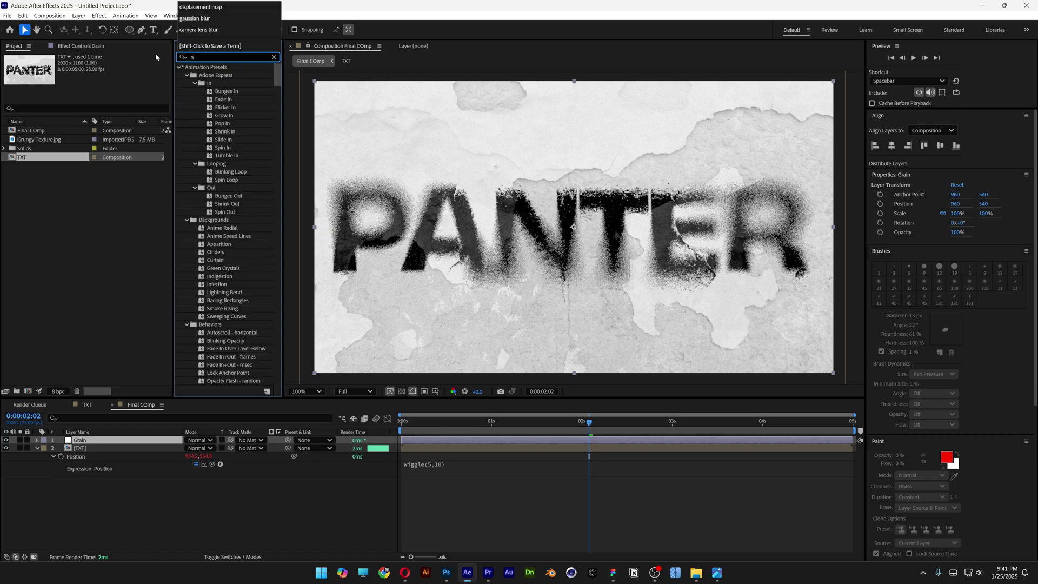
{"action": "double_click", "coordinate": [215, 109]}
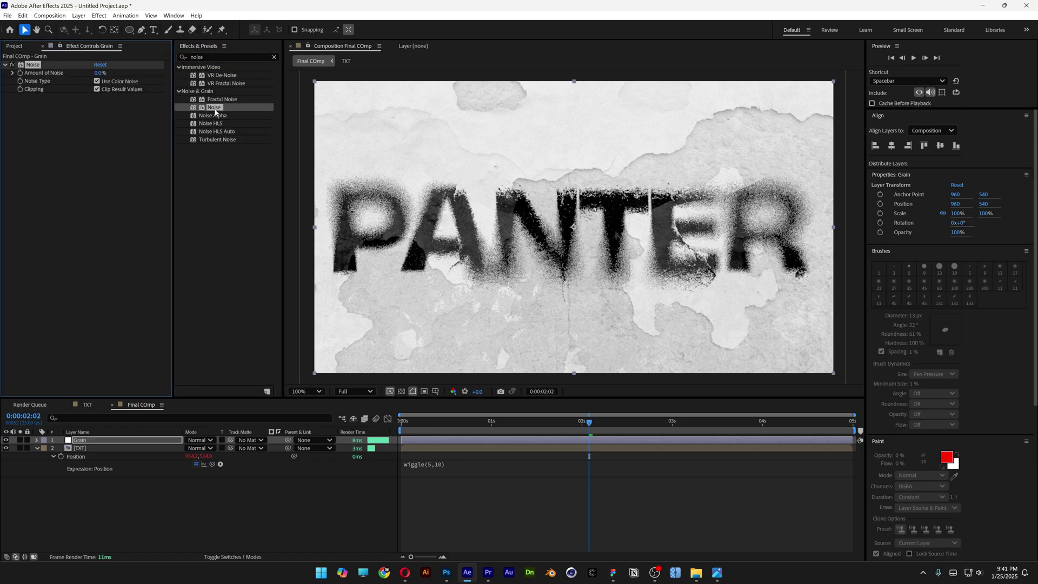
{"action": "left_click", "coordinate": [97, 81]}
{"action": "key", "text": "space"}
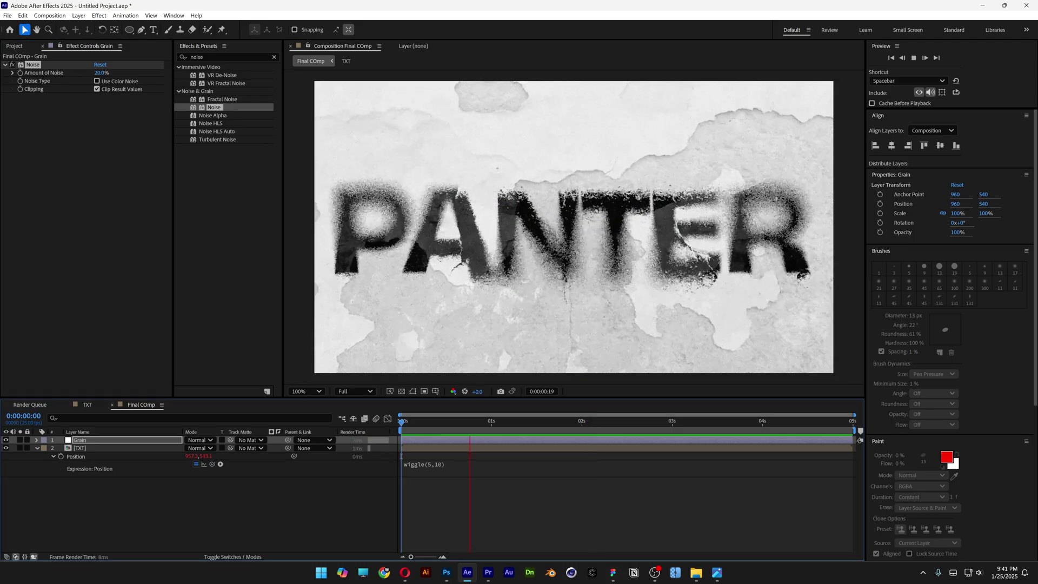